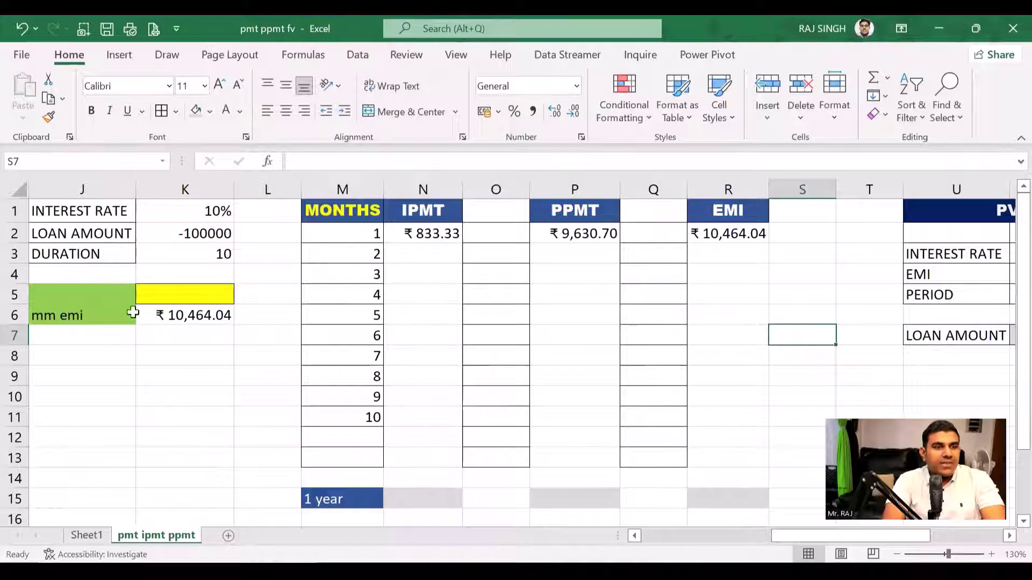
# - Inspect the monthly EMI formula in K6 and its interest rate, loan amount and duration inputs in K1:K3
pyautogui.click(171, 317)
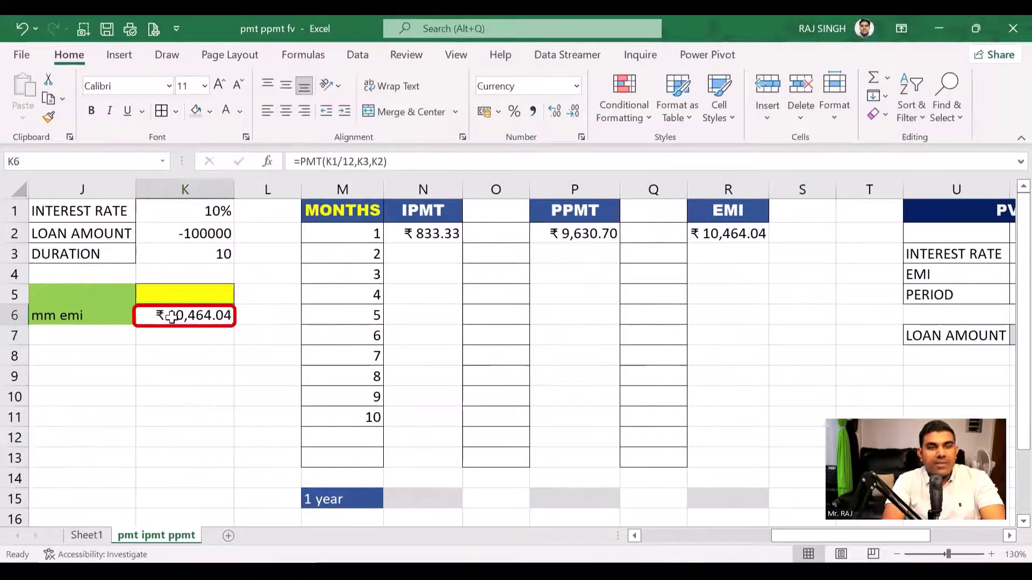
pyautogui.click(160, 207)
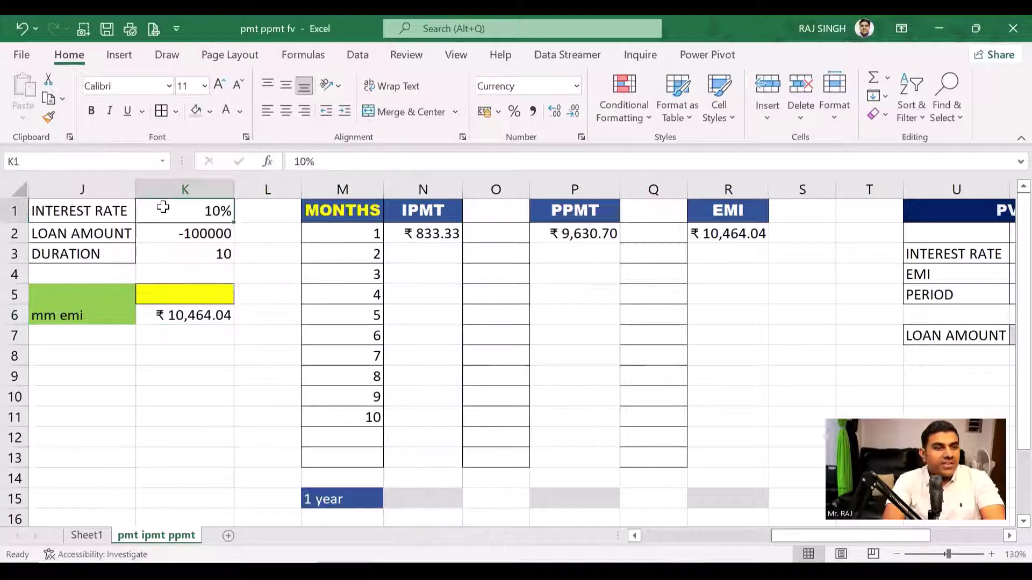
pyautogui.click(155, 233)
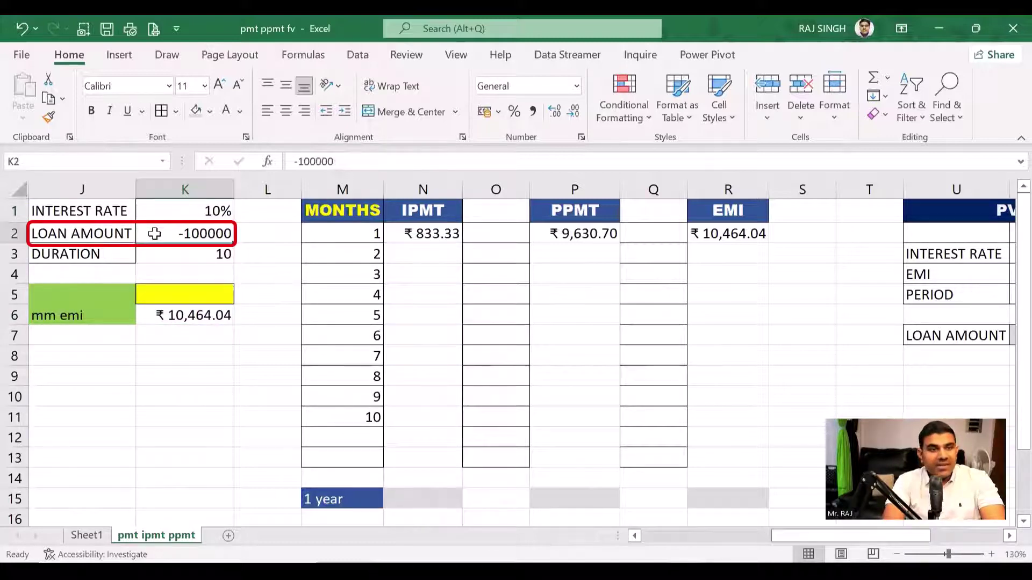
pyautogui.click(181, 249)
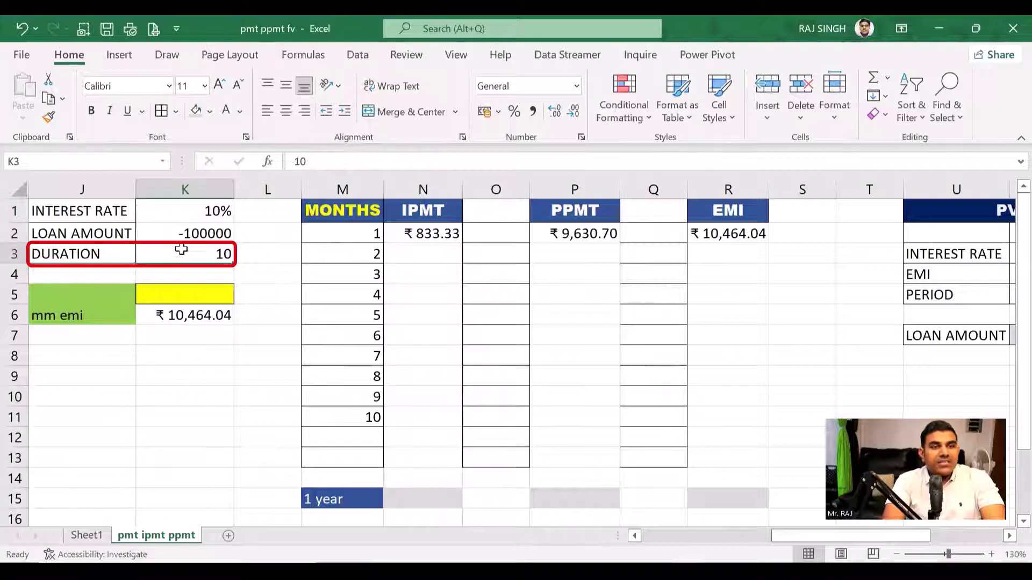
# - Label the duration as "mm" in L3 and the interest rate as "yy" in L1
pyautogui.click(272, 249)
pyautogui.write('mm')
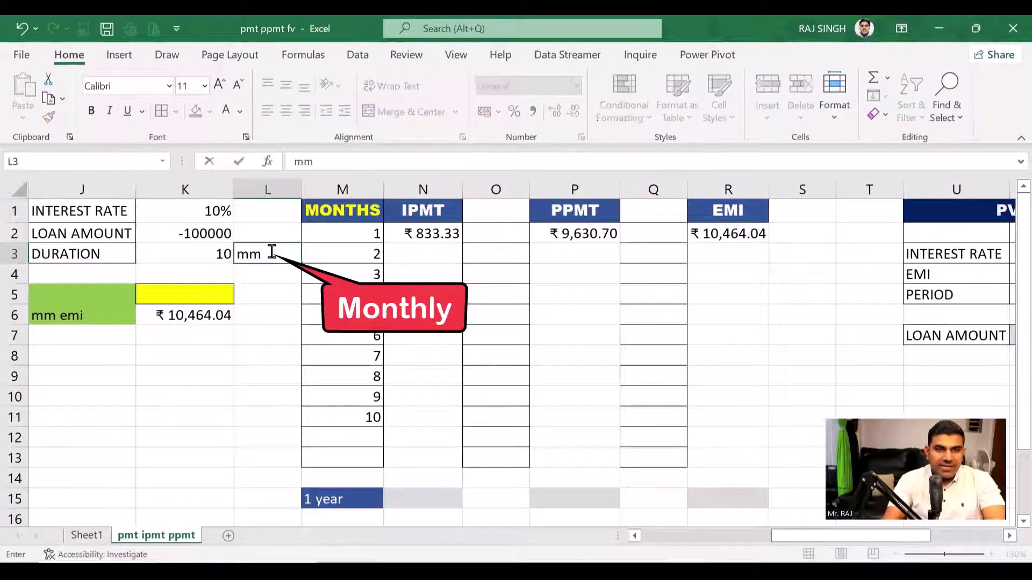
pyautogui.press('Return')
pyautogui.click(275, 208)
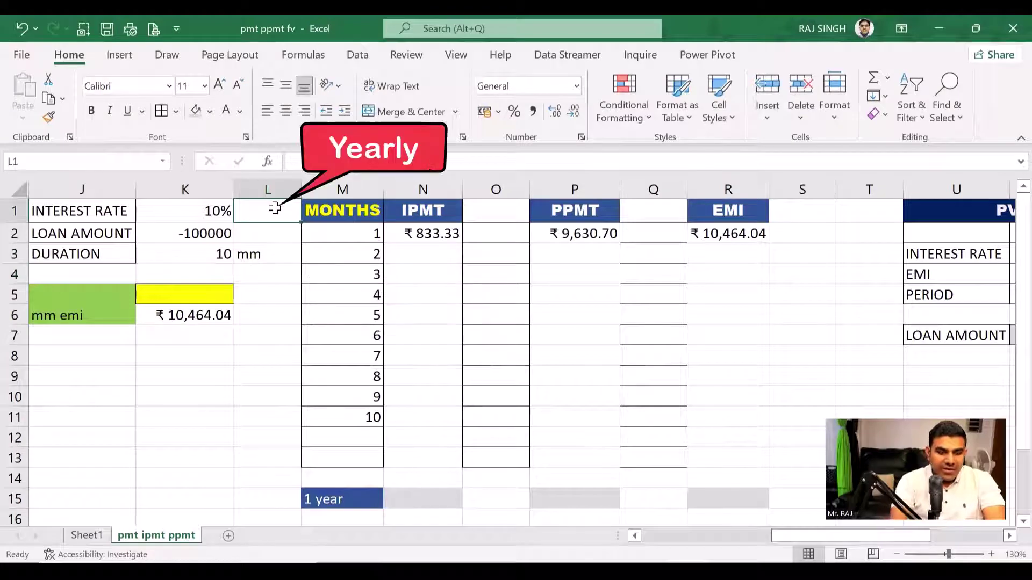
pyautogui.write('yy')
pyautogui.press('Return')
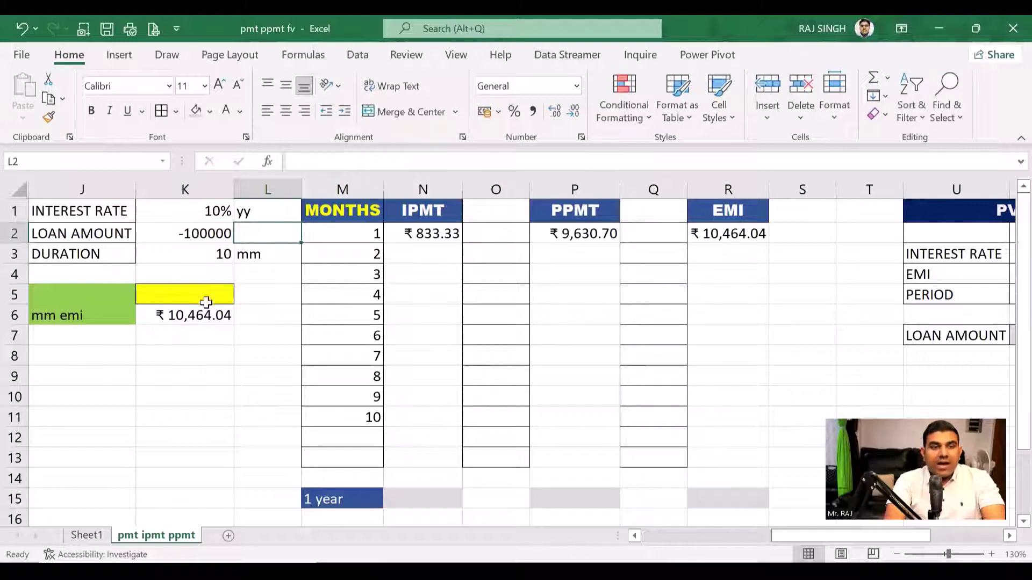
# - Start an IPMT function in N3 for month 2 and bring up its function arguments
pyautogui.click(176, 315)
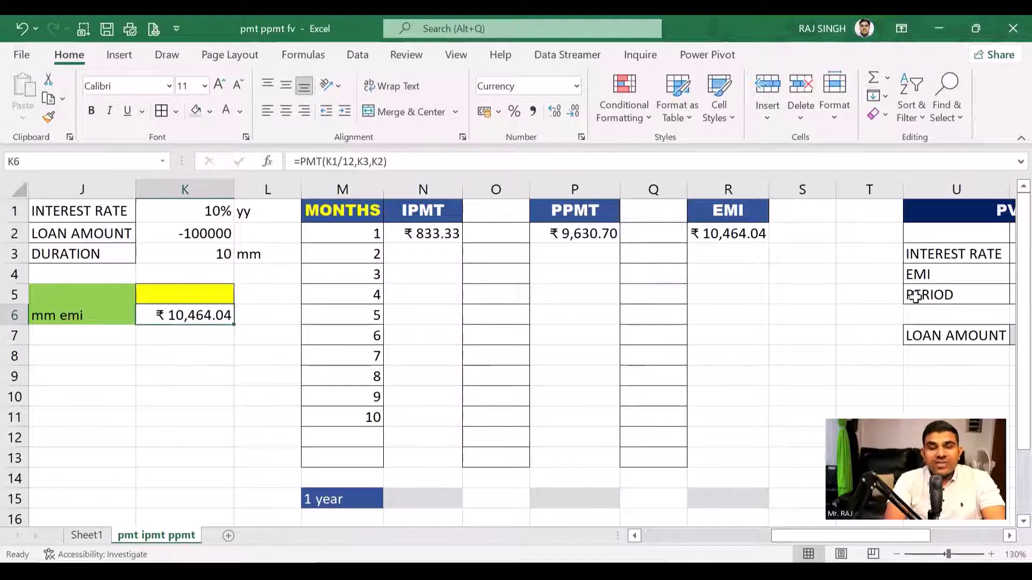
pyautogui.click(737, 233)
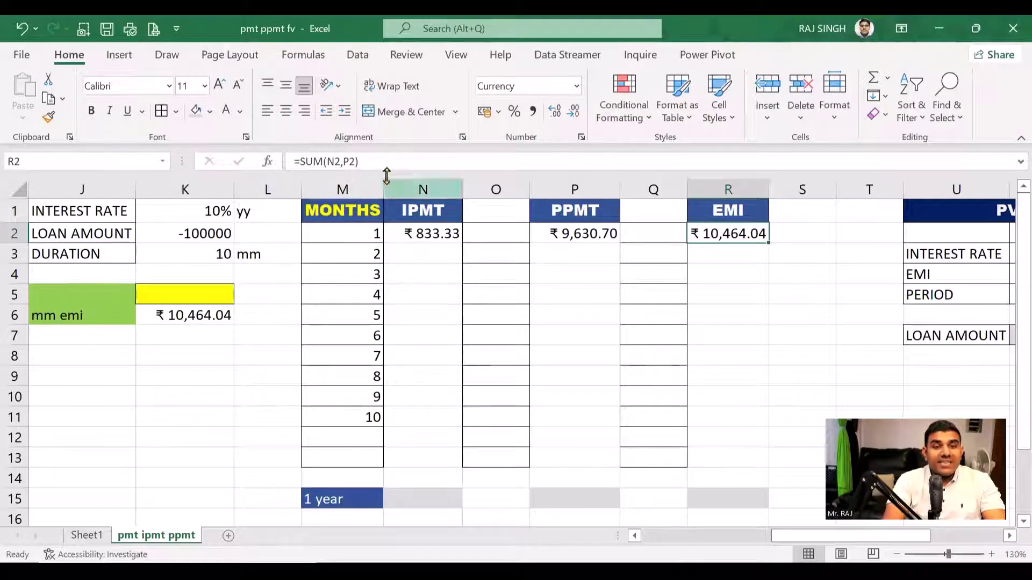
pyautogui.click(420, 254)
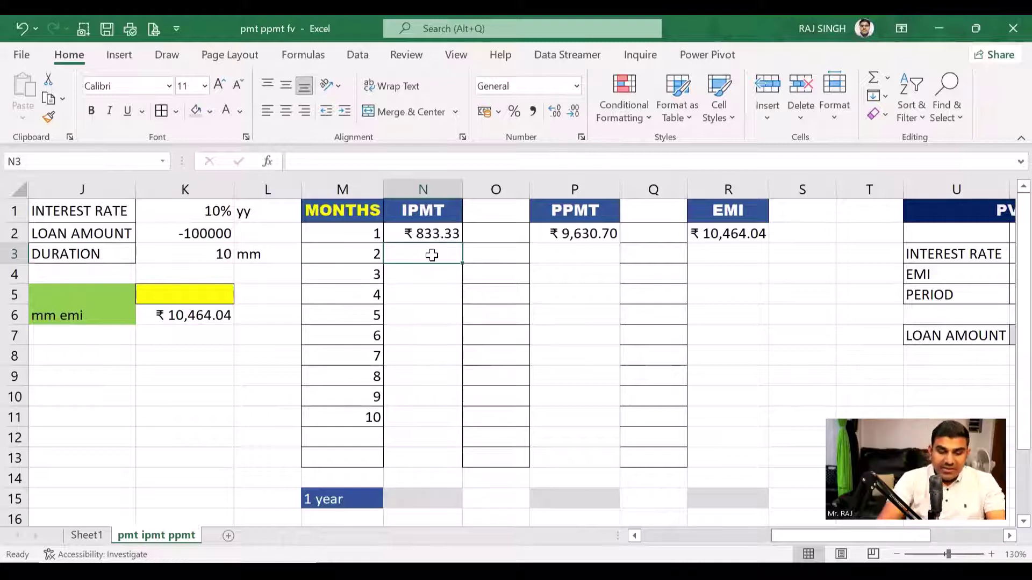
pyautogui.write('=i')
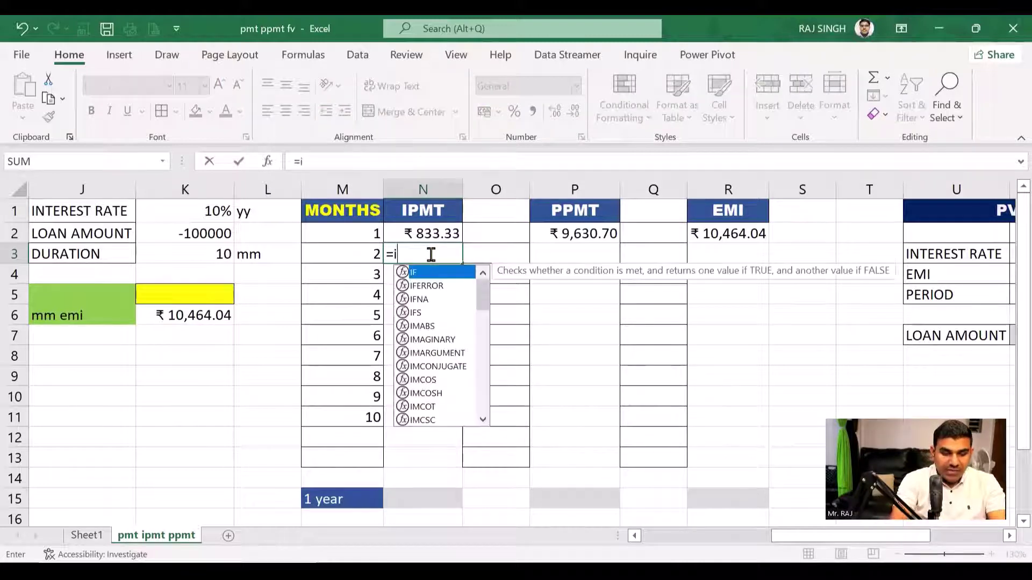
pyautogui.write('pmt')
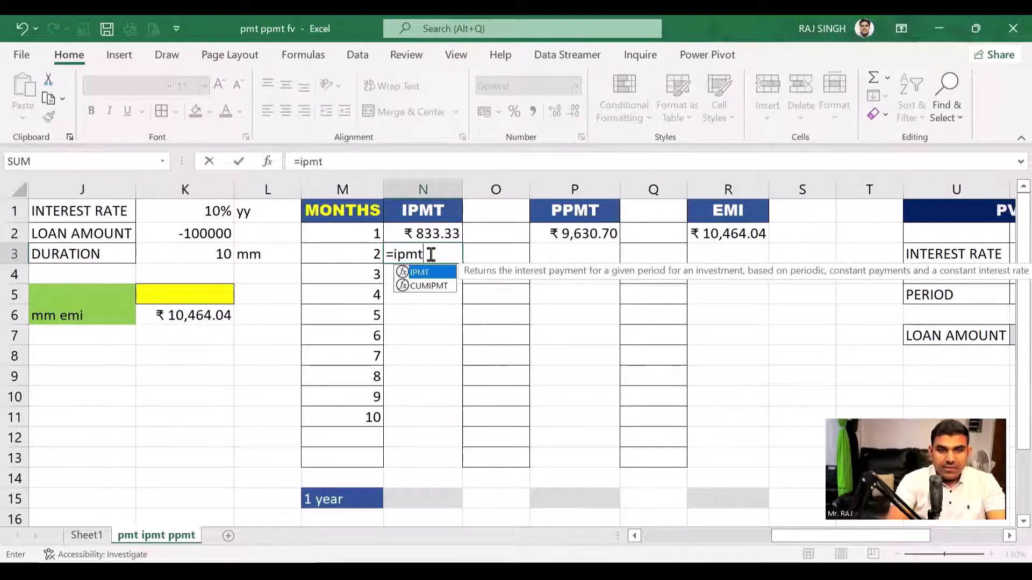
pyautogui.press('Tab')
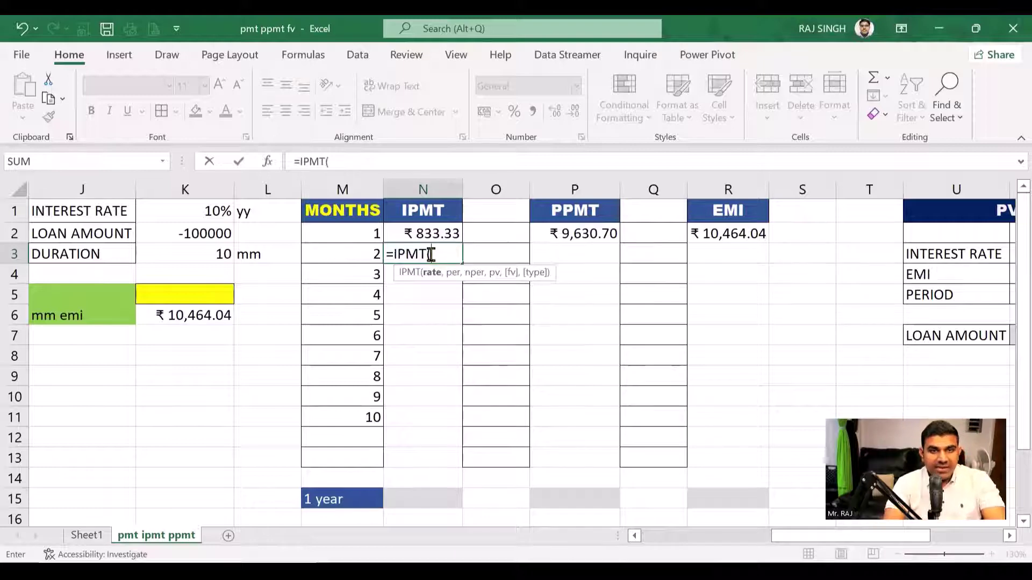
pyautogui.click(268, 163)
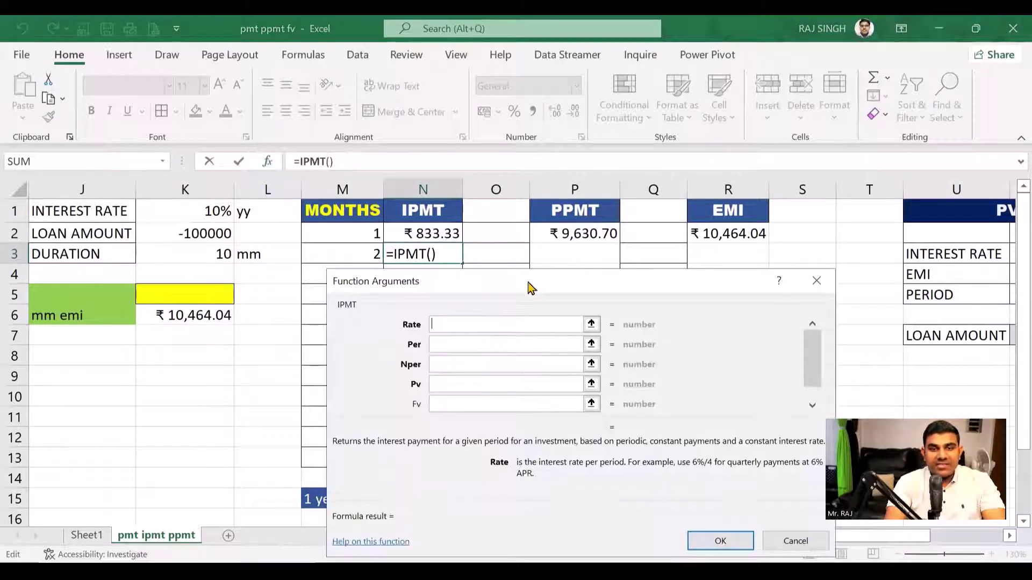
pyautogui.moveTo(527, 287); pyautogui.dragTo(493, 291)
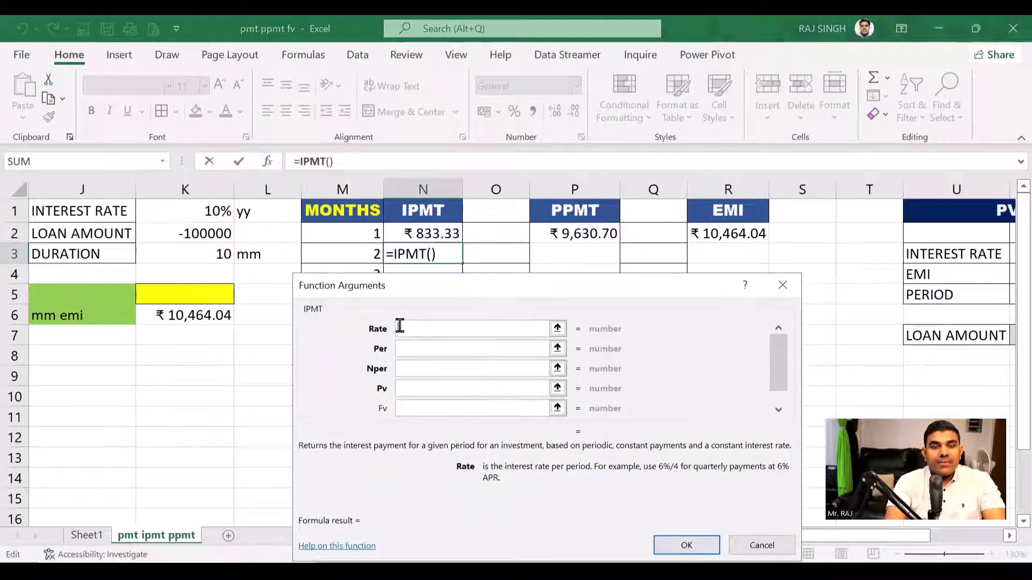
# - Set the IPMT Rate to the locked interest rate divided by twelve, $K$1/12, and Per to month cell M3
pyautogui.click(184, 212)
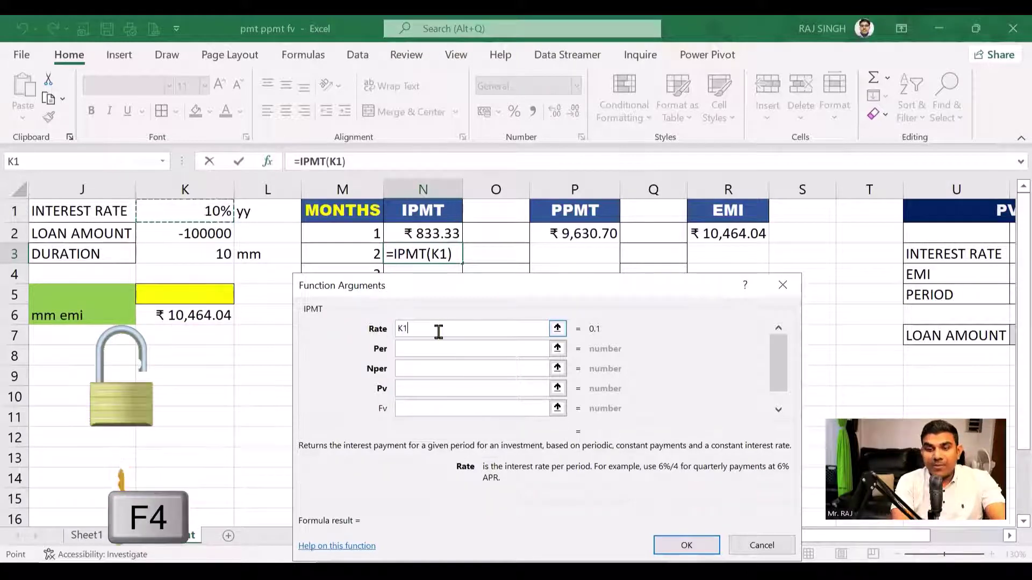
pyautogui.press('F4')
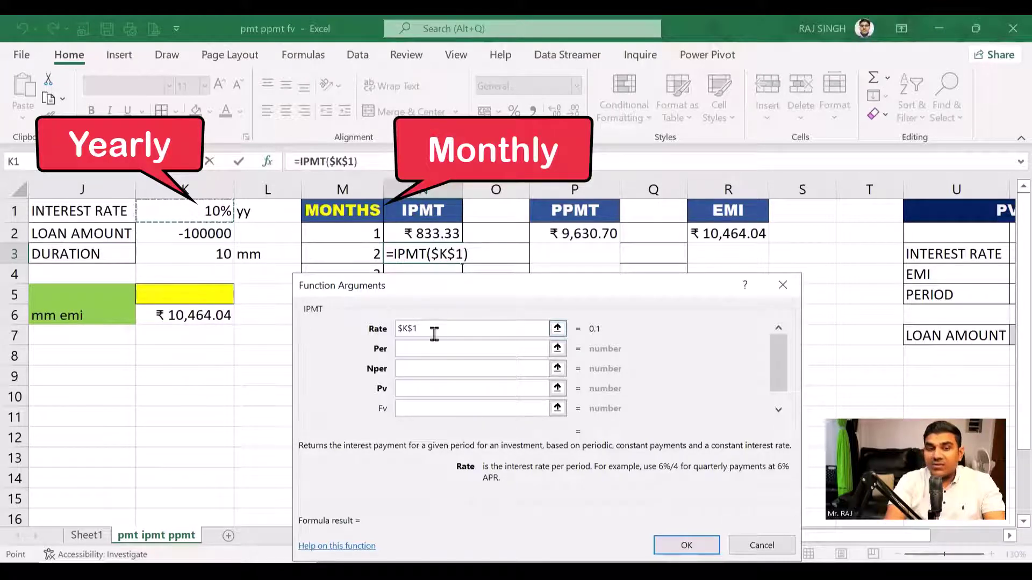
pyautogui.write('/12')
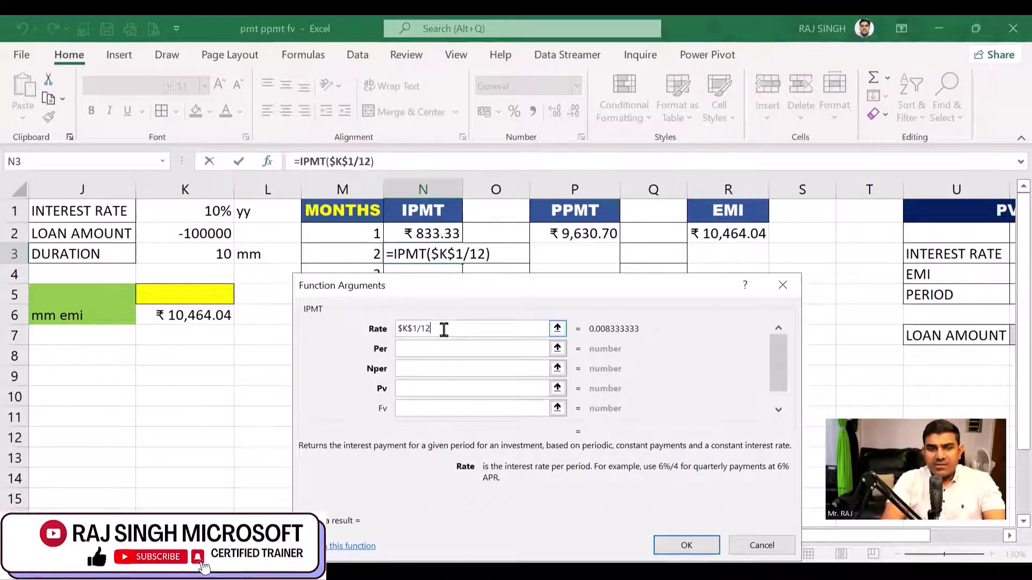
pyautogui.click(424, 348)
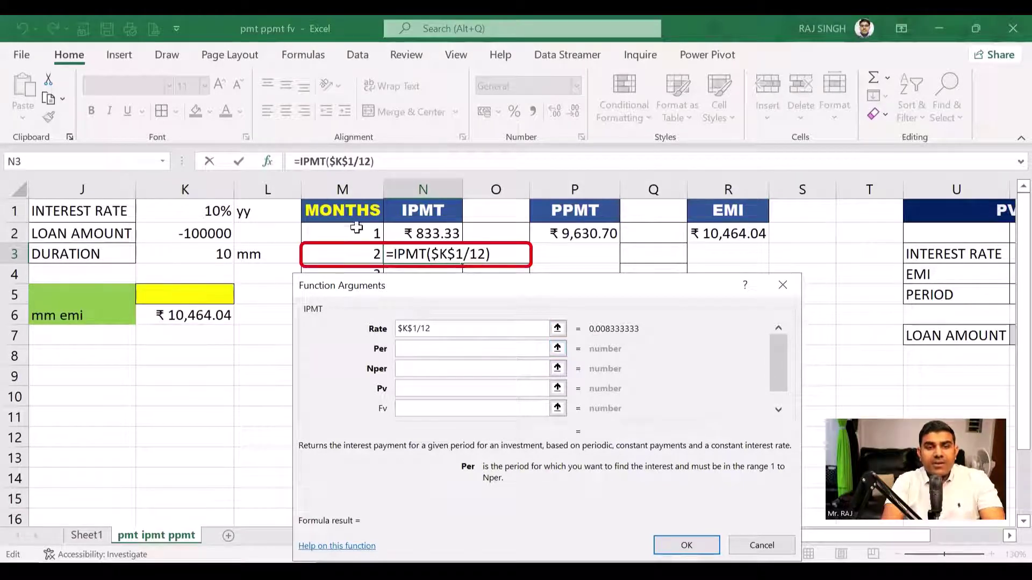
pyautogui.click(355, 253)
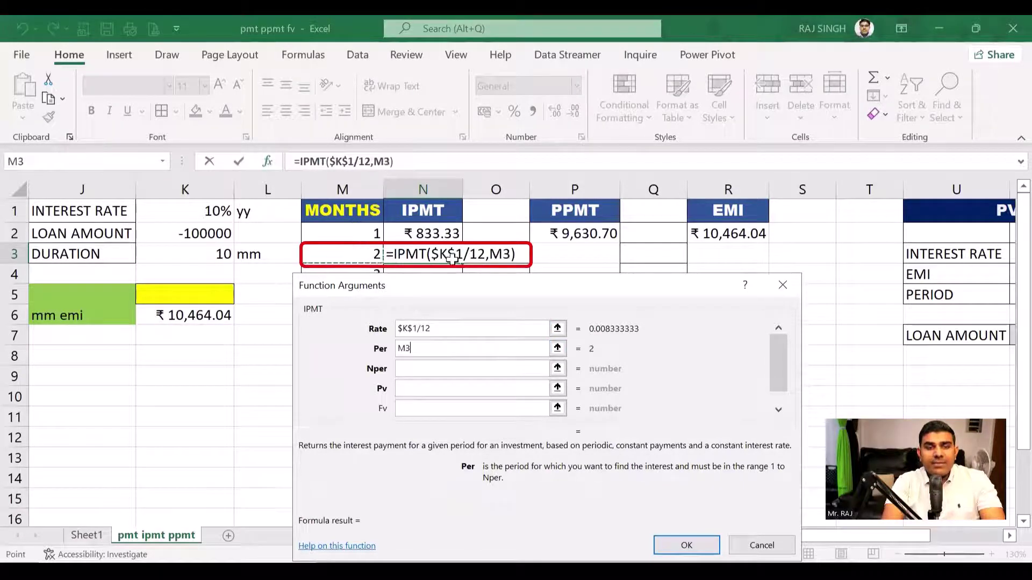
# - Set the IPMT Nper argument to the duration cell as the absolute reference $K$3
pyautogui.click(419, 368)
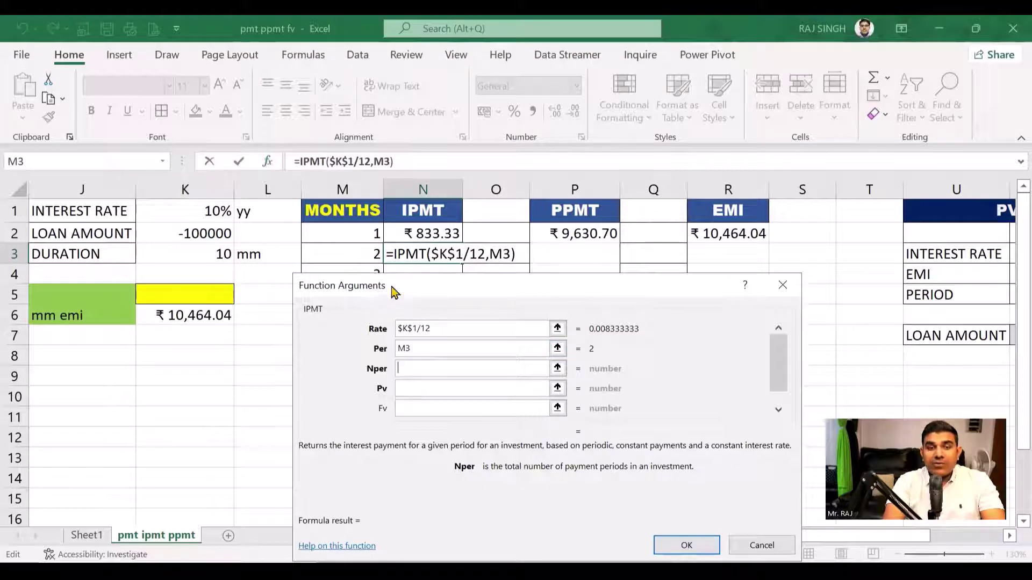
pyautogui.moveTo(425, 286); pyautogui.dragTo(560, 275)
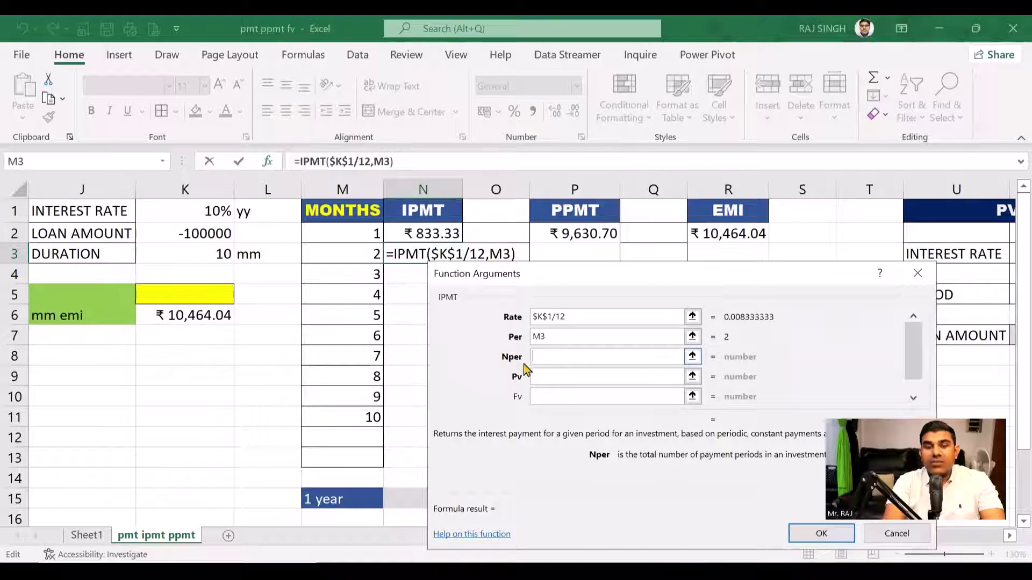
pyautogui.click(200, 258)
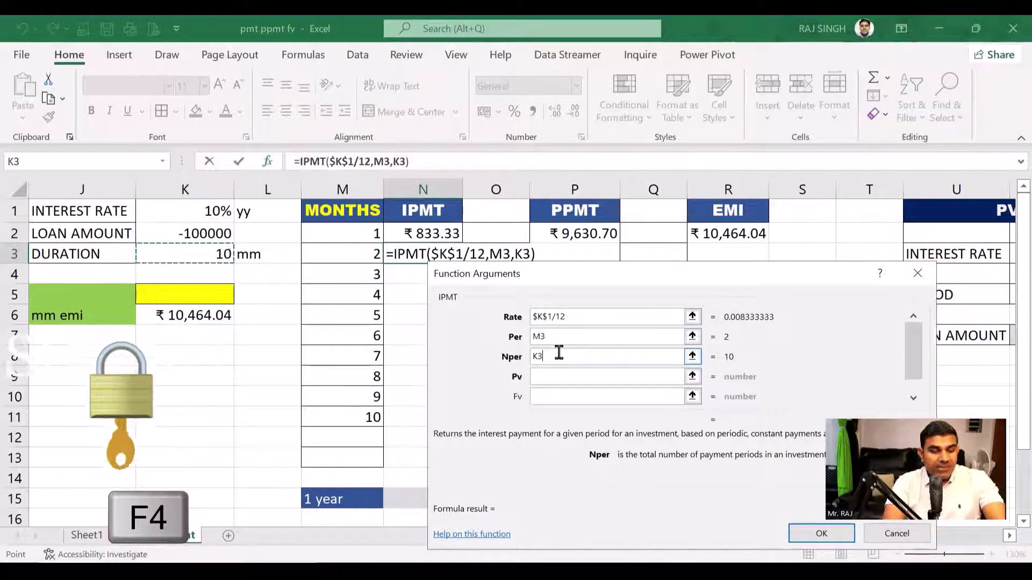
pyautogui.press('F4')
# - Set Pv to the locked loan amount $K$2 and fill the completed IPMT formula down from N3 to N11
pyautogui.click(551, 376)
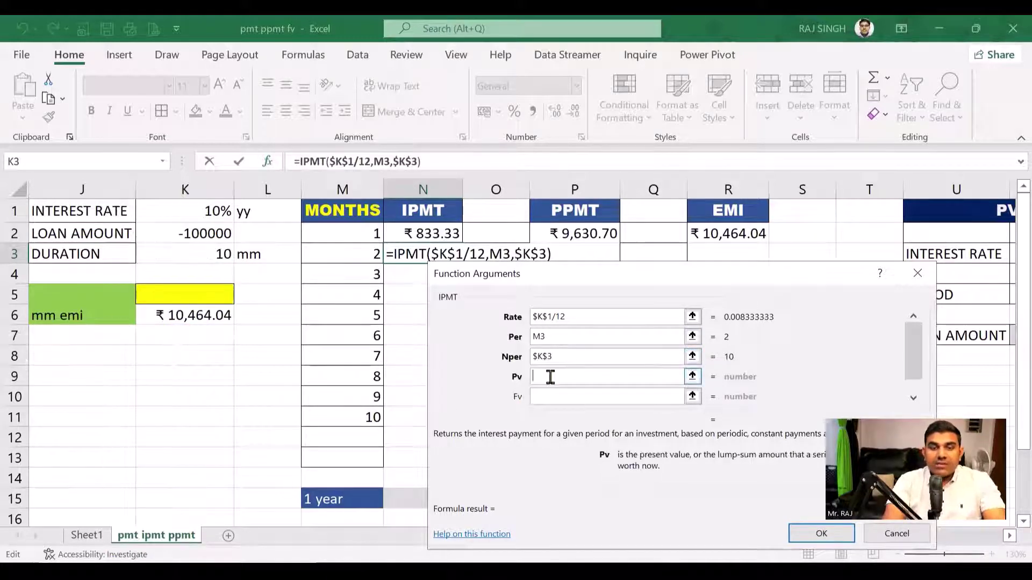
pyautogui.click(188, 233)
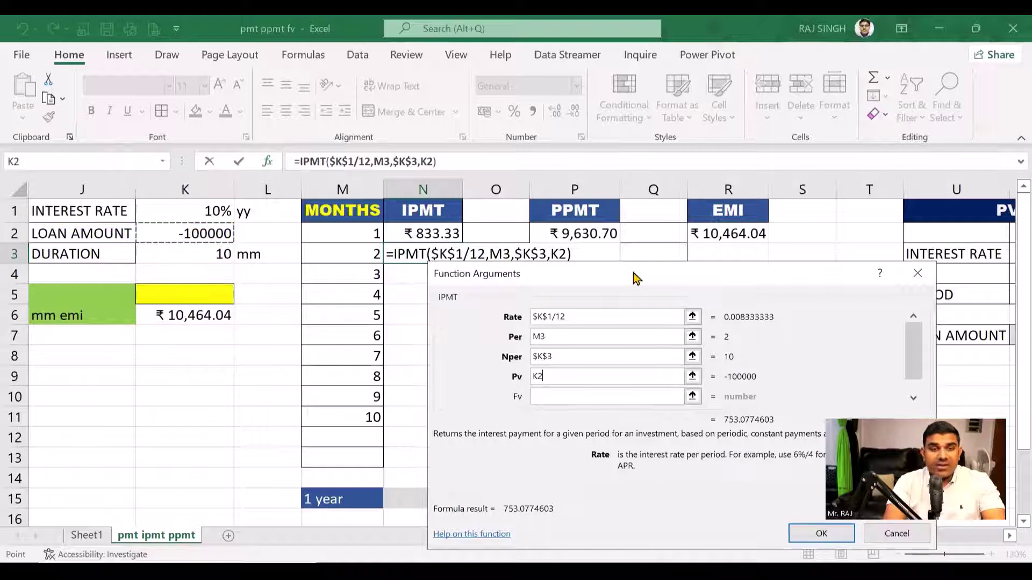
pyautogui.moveTo(635, 278); pyautogui.dragTo(477, 285)
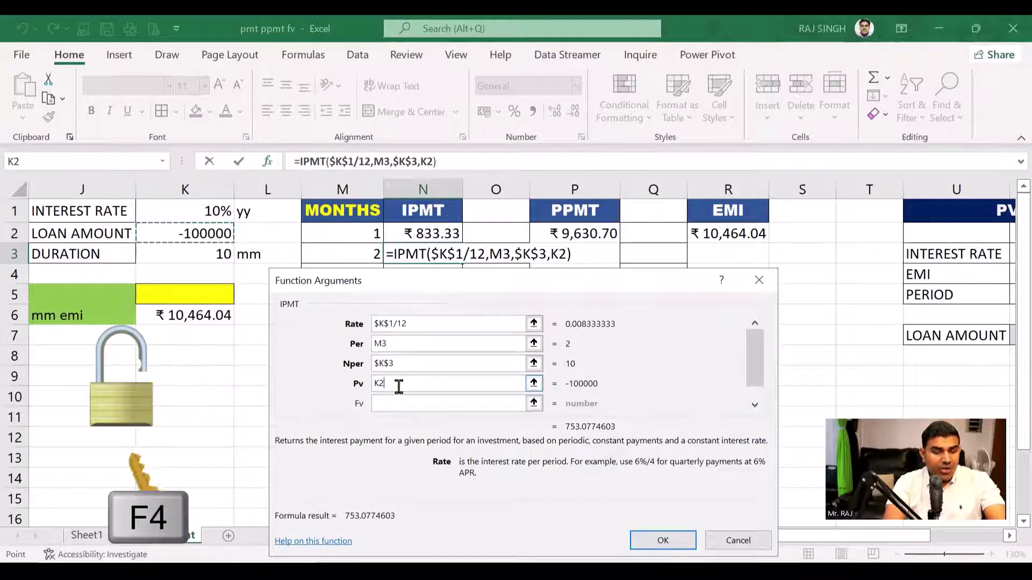
pyautogui.press('F4')
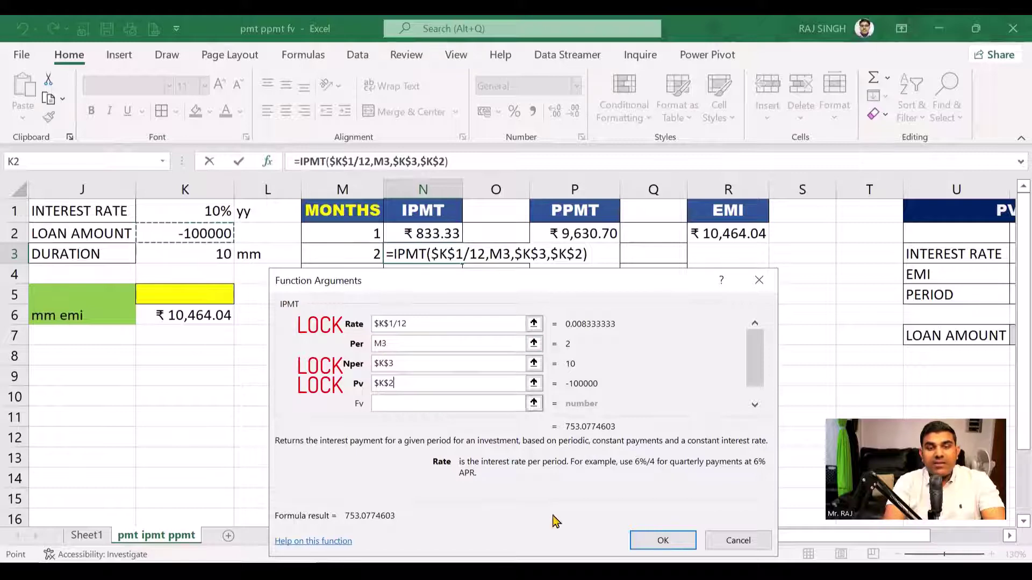
pyautogui.click(663, 540)
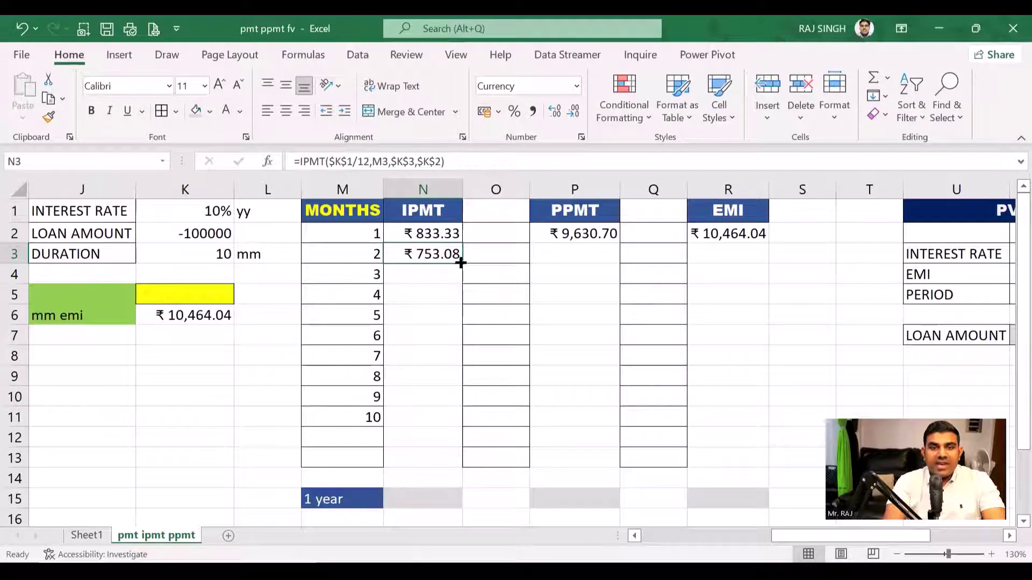
pyautogui.moveTo(461, 262); pyautogui.dragTo(459, 430)
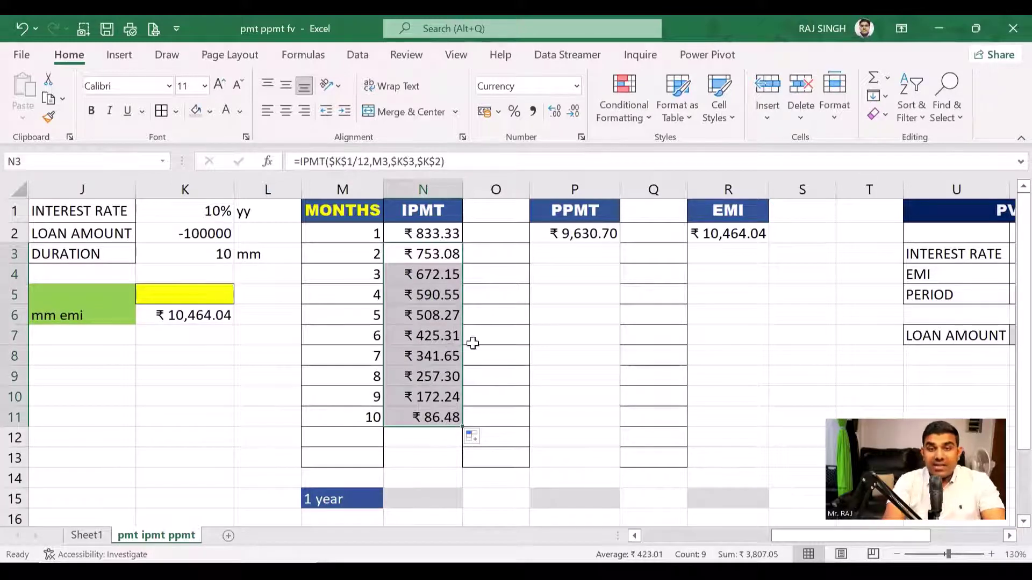
# - Start a PPMT function in P3 for month 2 and bring up its function arguments
pyautogui.click(585, 234)
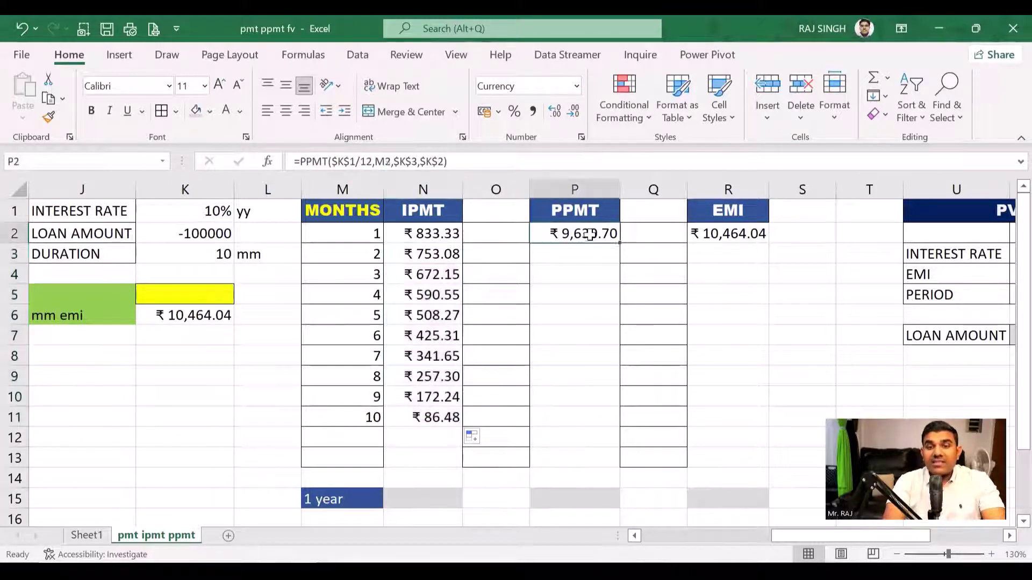
pyautogui.click(576, 257)
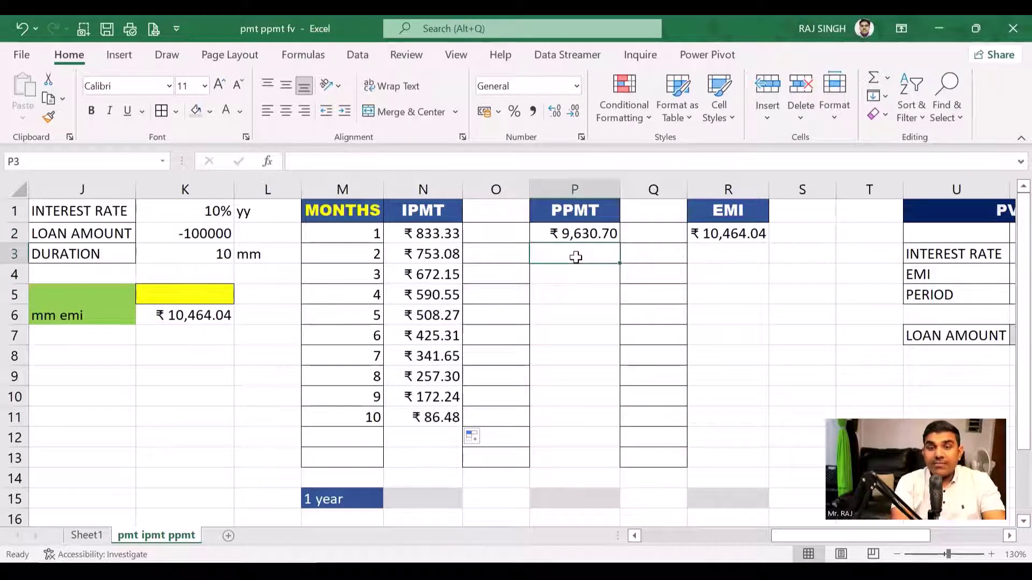
pyautogui.write('=')
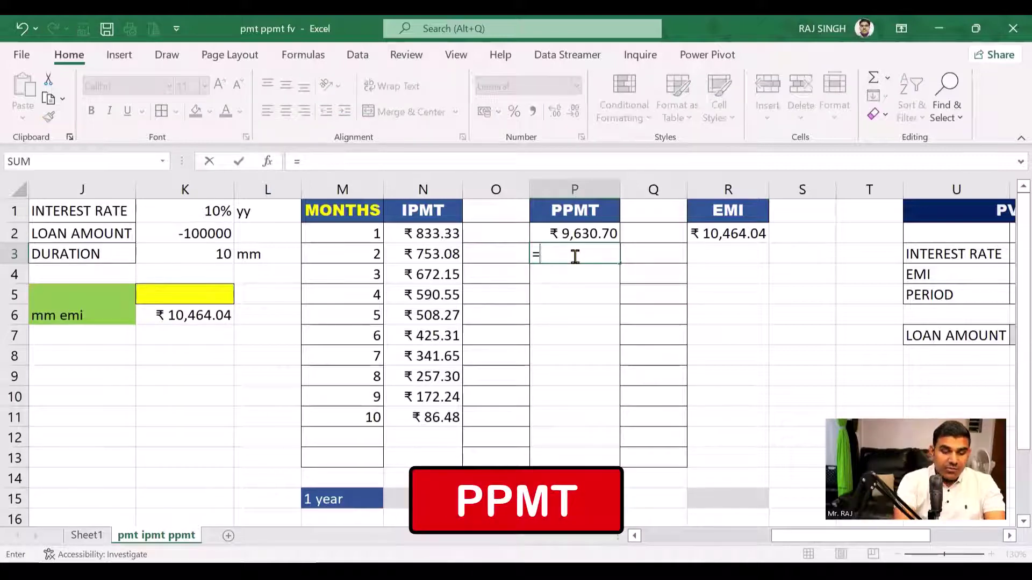
pyautogui.write('ppm')
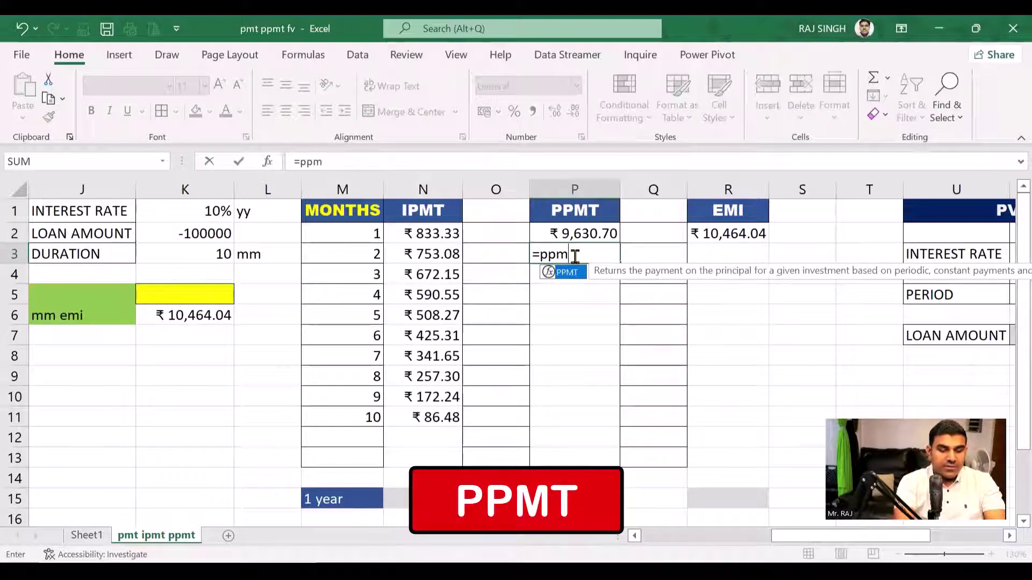
pyautogui.write('t')
pyautogui.press('Tab')
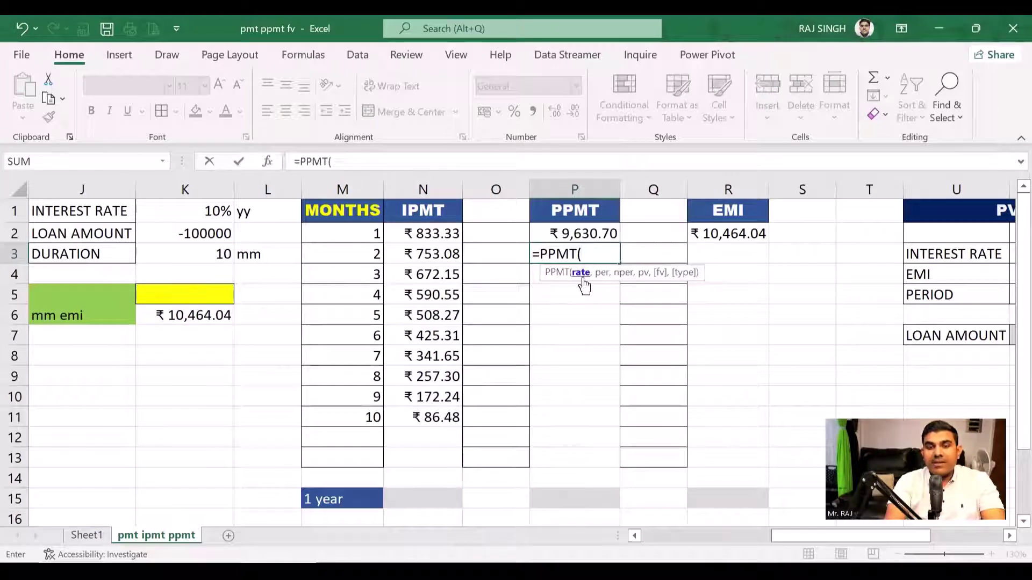
pyautogui.click(267, 162)
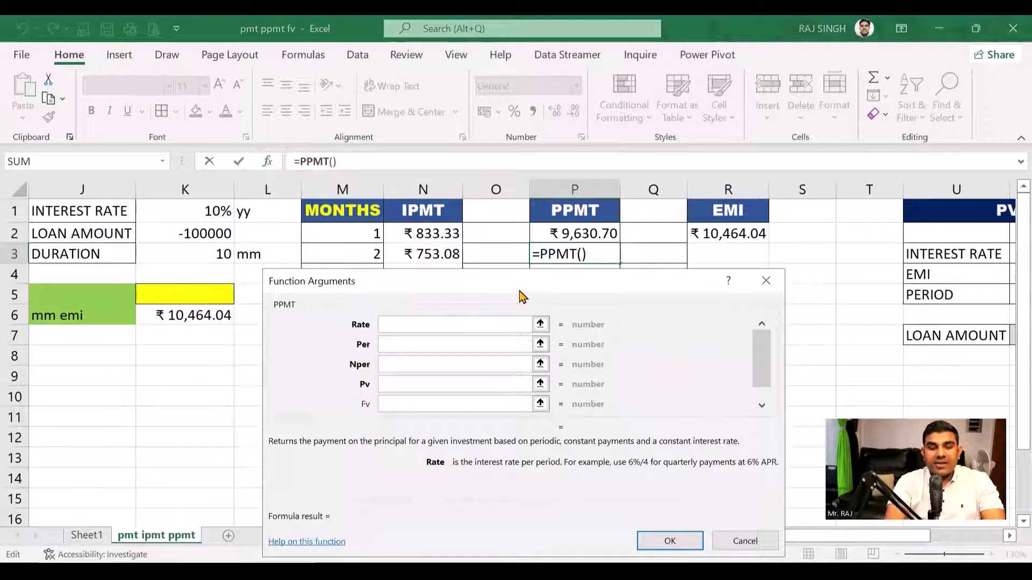
pyautogui.moveTo(520, 296); pyautogui.dragTo(527, 298)
pyautogui.click(204, 214)
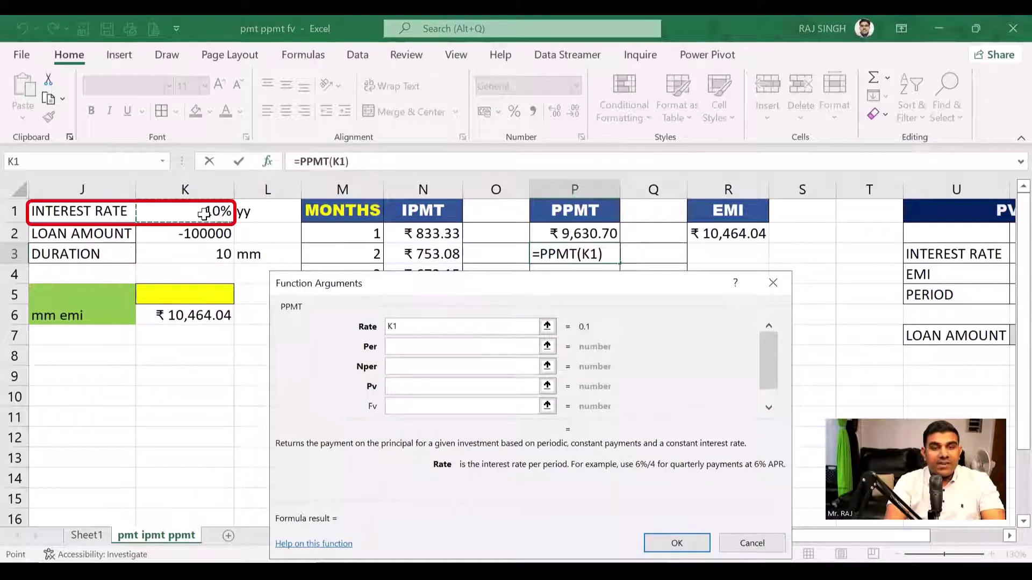
pyautogui.write('/')
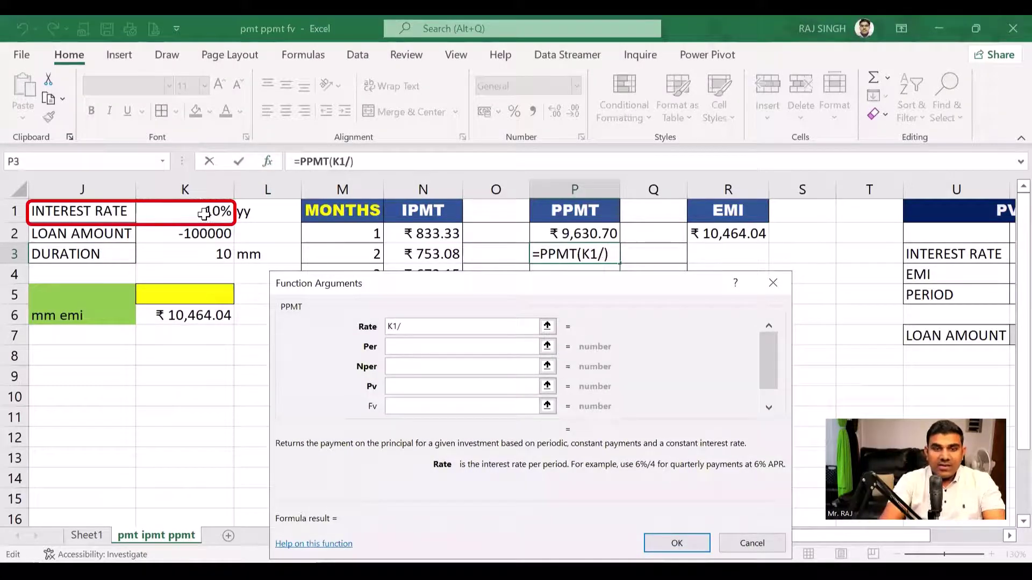
pyautogui.press('BackSpace')
pyautogui.press('BackSpace')
pyautogui.press('BackSpace')
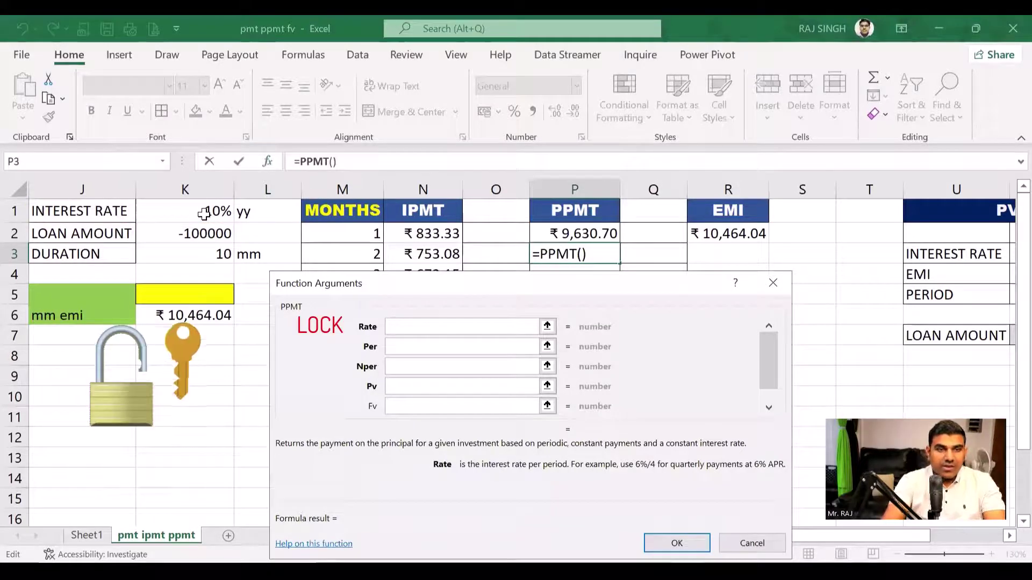
# - Set the PPMT Rate to the locked interest rate divided by twelve, $K$1/12, and Per to month cell M3
pyautogui.click(204, 214)
pyautogui.press('F4')
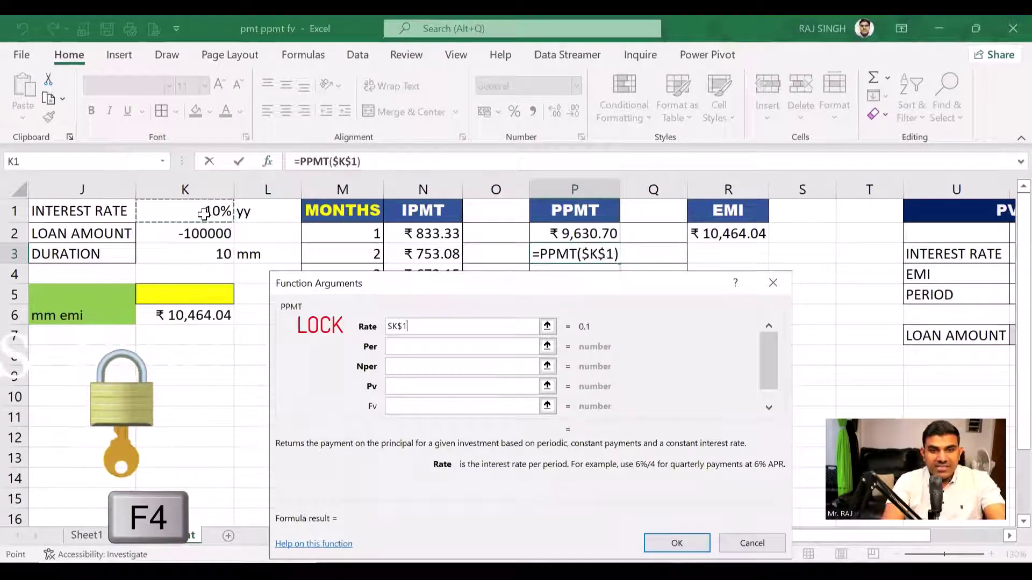
pyautogui.write('/12')
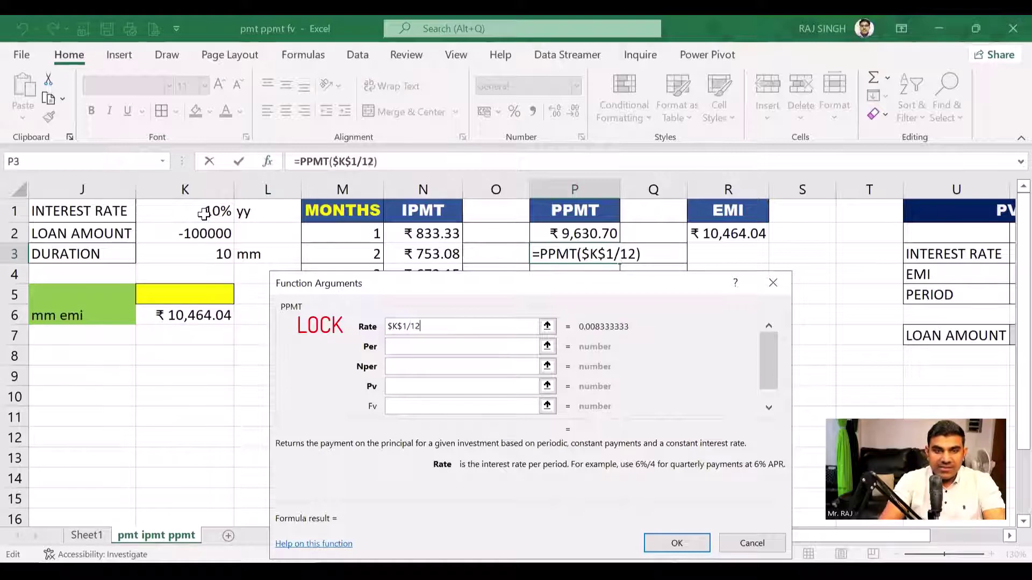
pyautogui.click(402, 346)
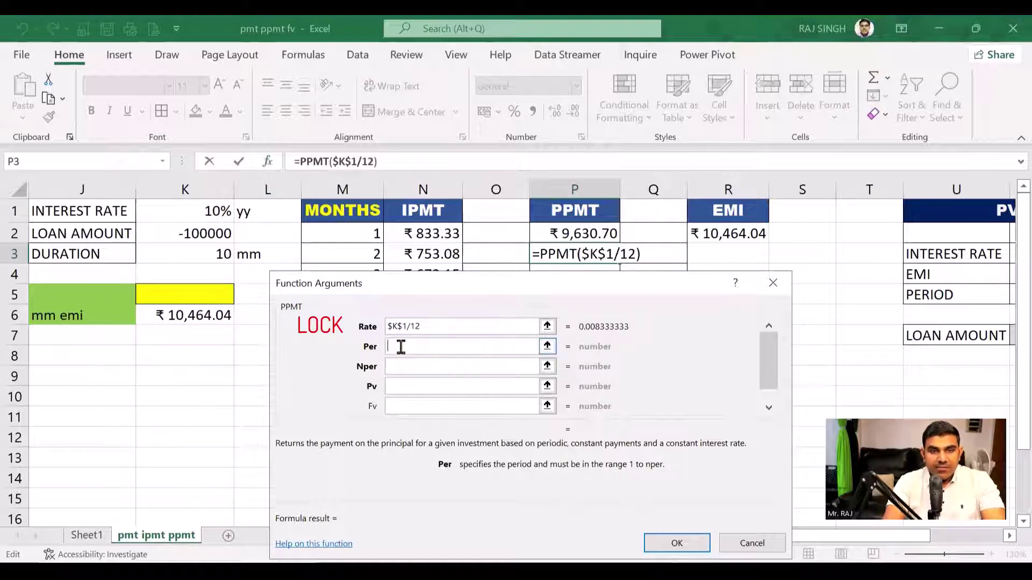
pyautogui.click(359, 251)
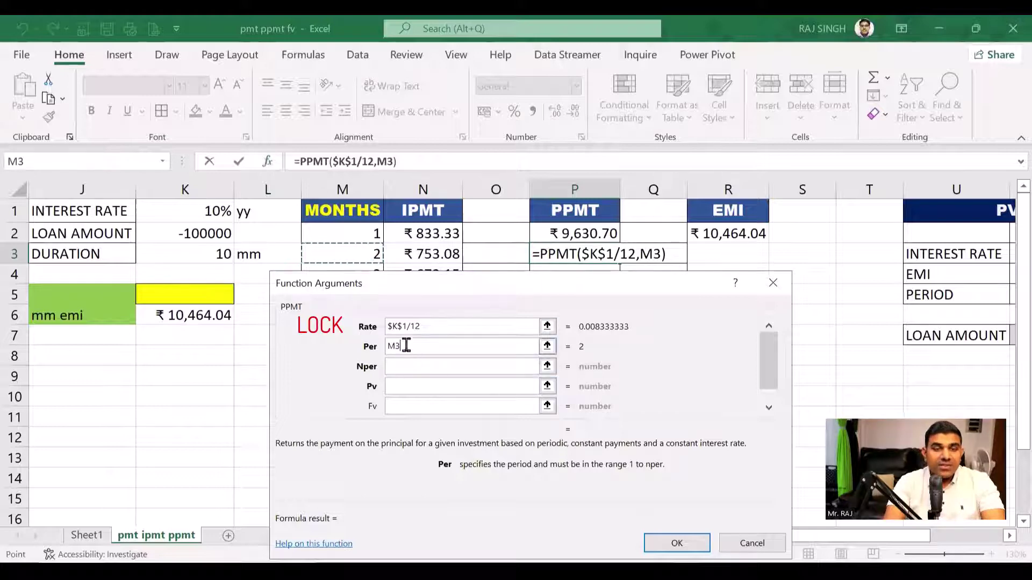
# - Set the PPMT Nper argument to the duration cell as the absolute reference $K$3
pyautogui.click(417, 371)
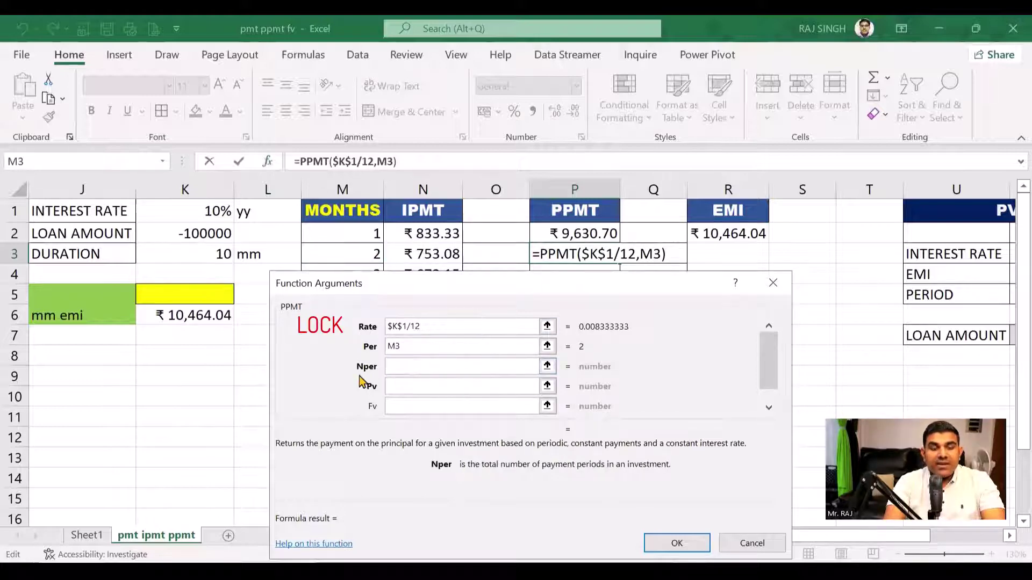
pyautogui.click(209, 254)
pyautogui.press('F4')
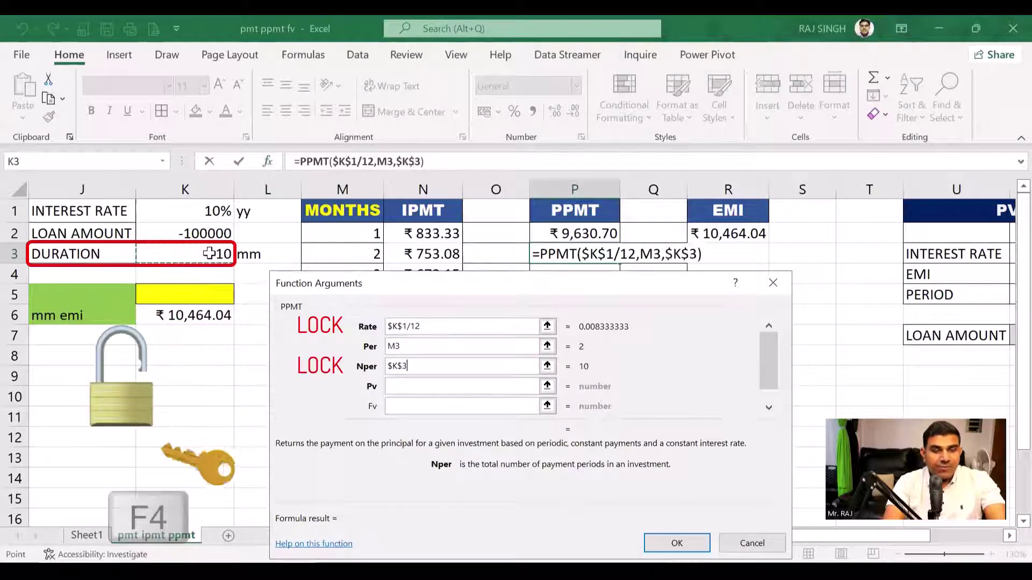
# - Set Pv to the locked loan amount $K$2 and fill the completed PPMT formula down from P3 to P11
pyautogui.click(405, 386)
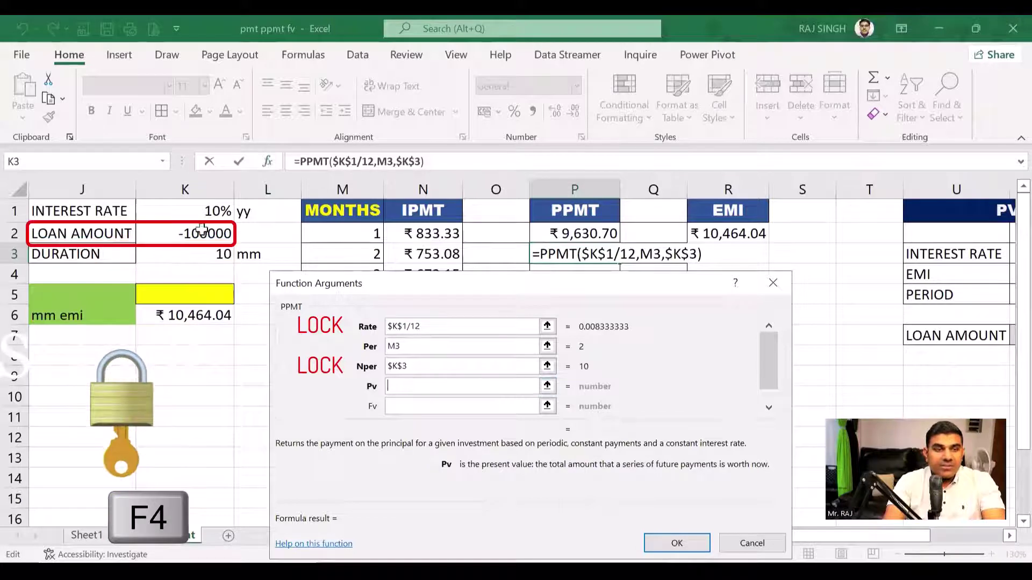
pyautogui.click(194, 231)
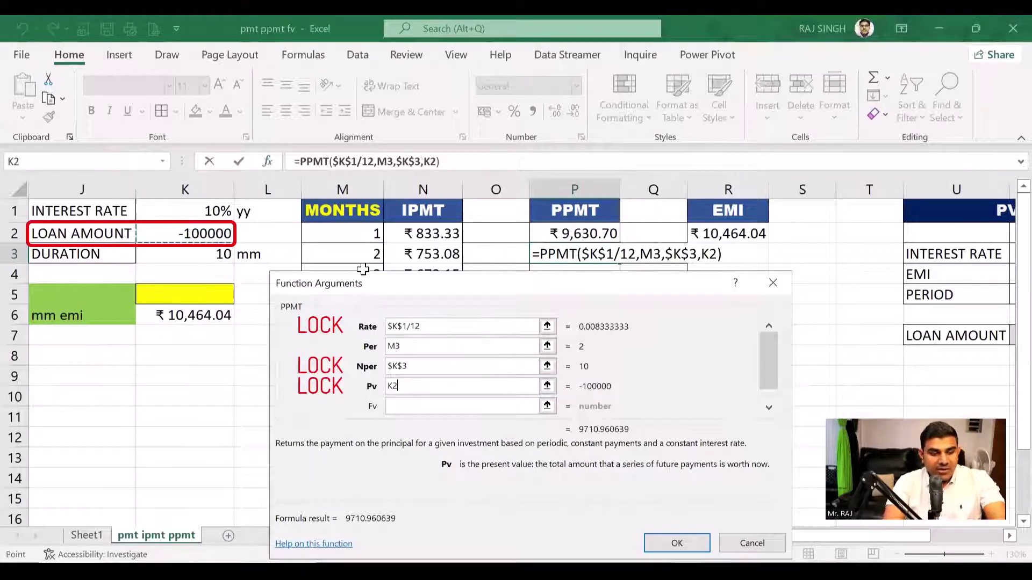
pyautogui.press('F4')
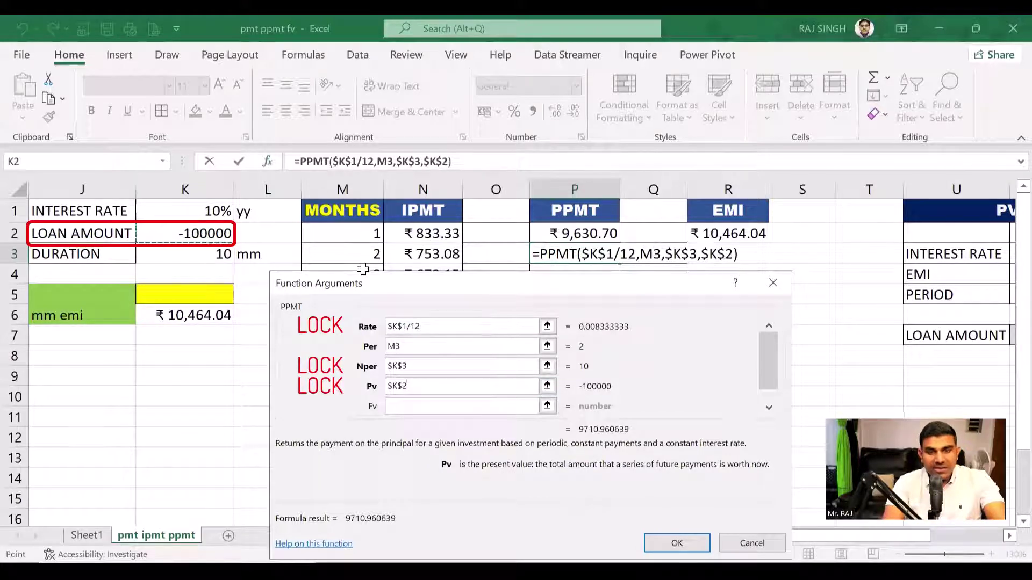
pyautogui.click(668, 546)
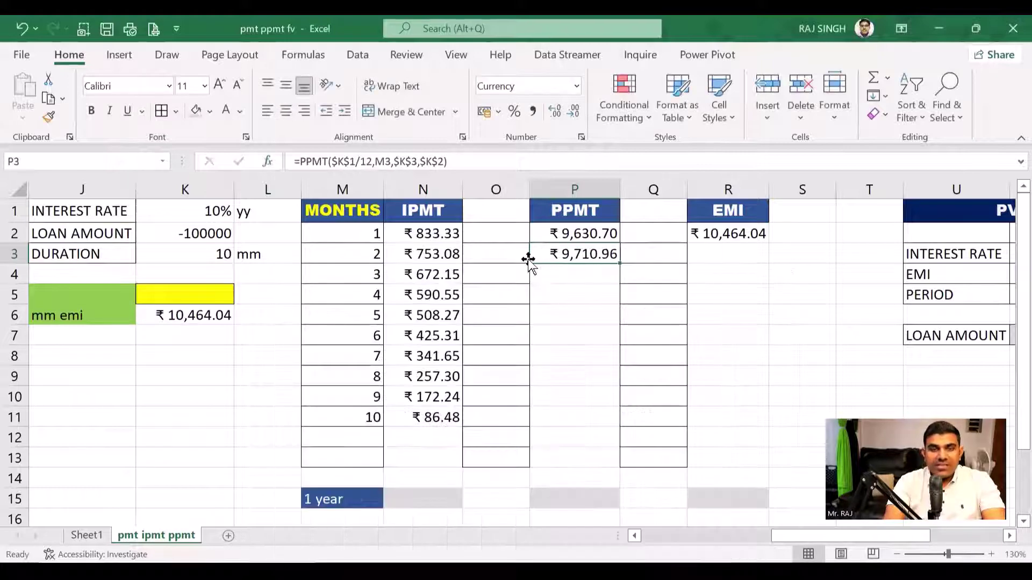
pyautogui.moveTo(618, 263); pyautogui.dragTo(624, 430)
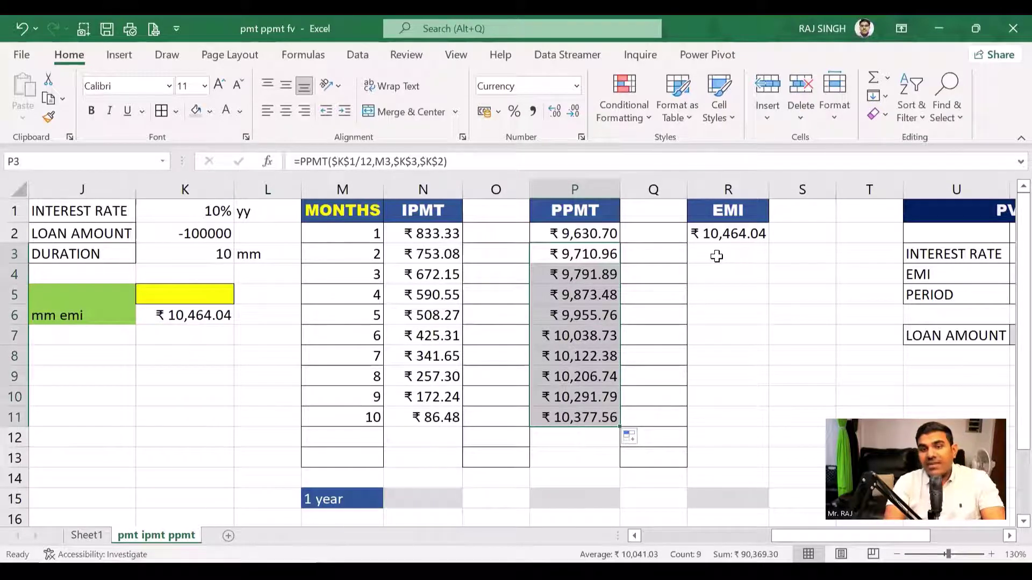
# - Add month 2's interest and principal in R3 with =SUM(N3,P3) and fill the EMI formula down to R11
pyautogui.click(420, 253)
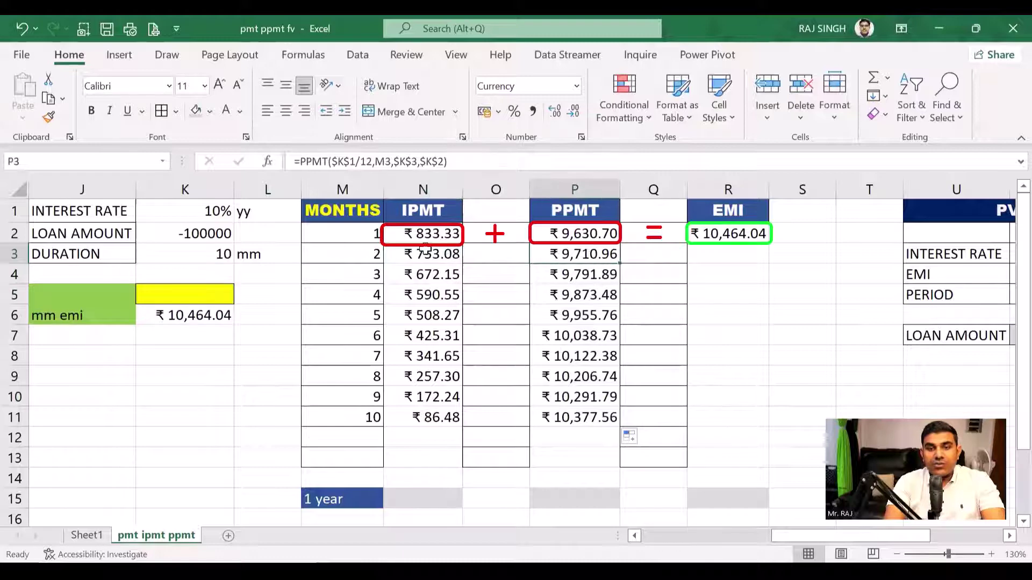
pyautogui.click(734, 252)
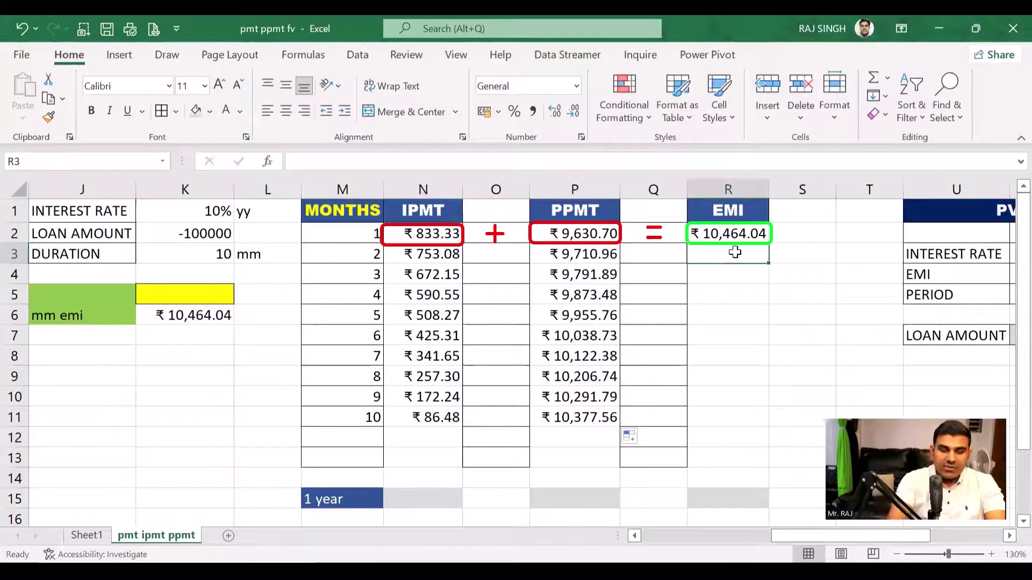
pyautogui.write('=sum')
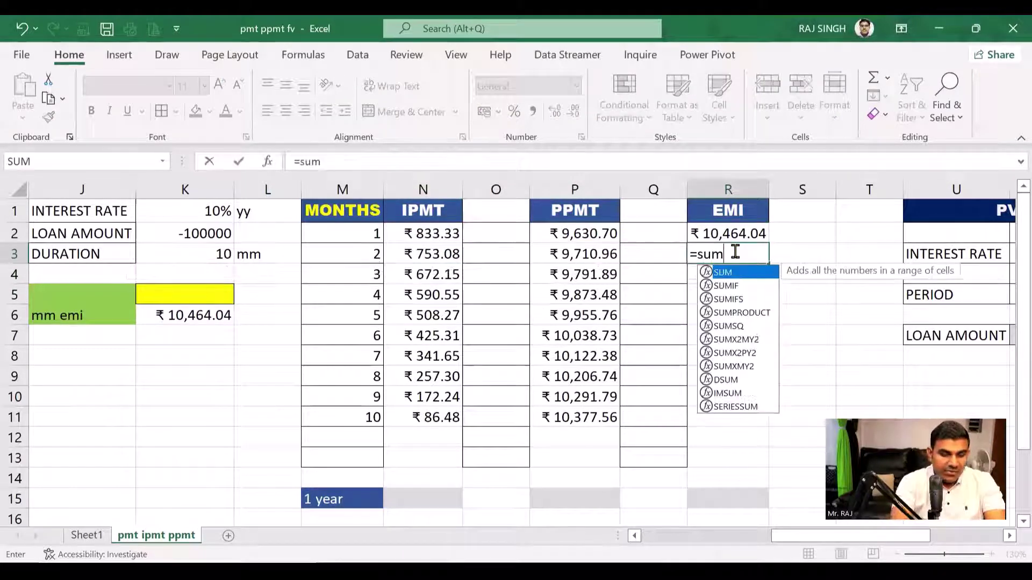
pyautogui.press('Tab')
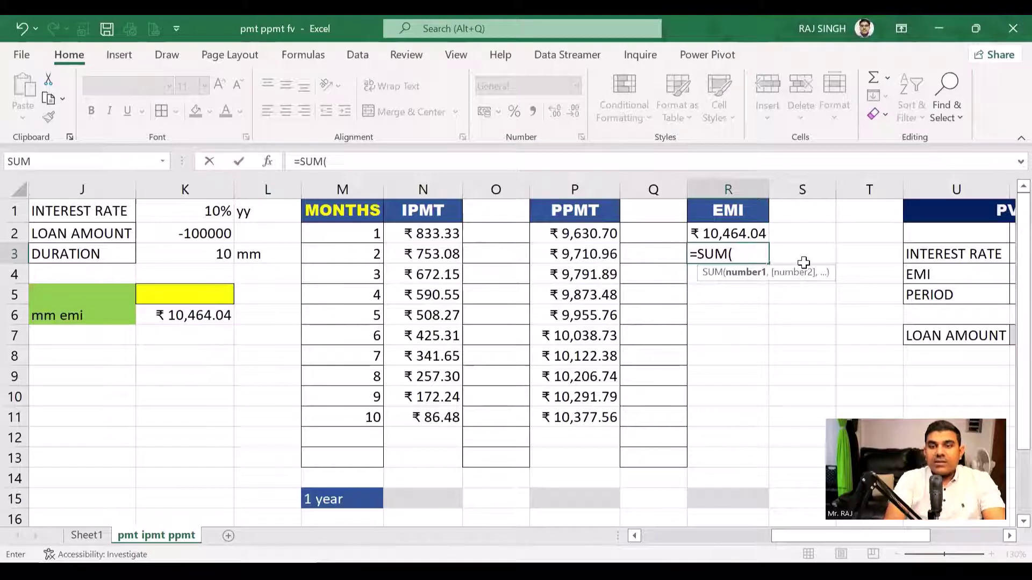
pyautogui.click(439, 253)
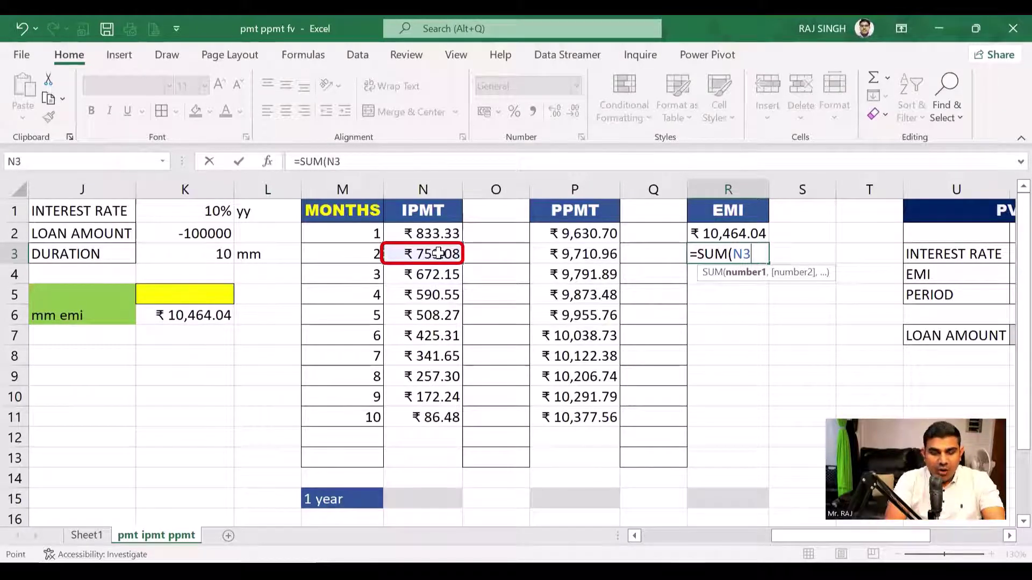
pyautogui.write(',')
pyautogui.click(581, 253)
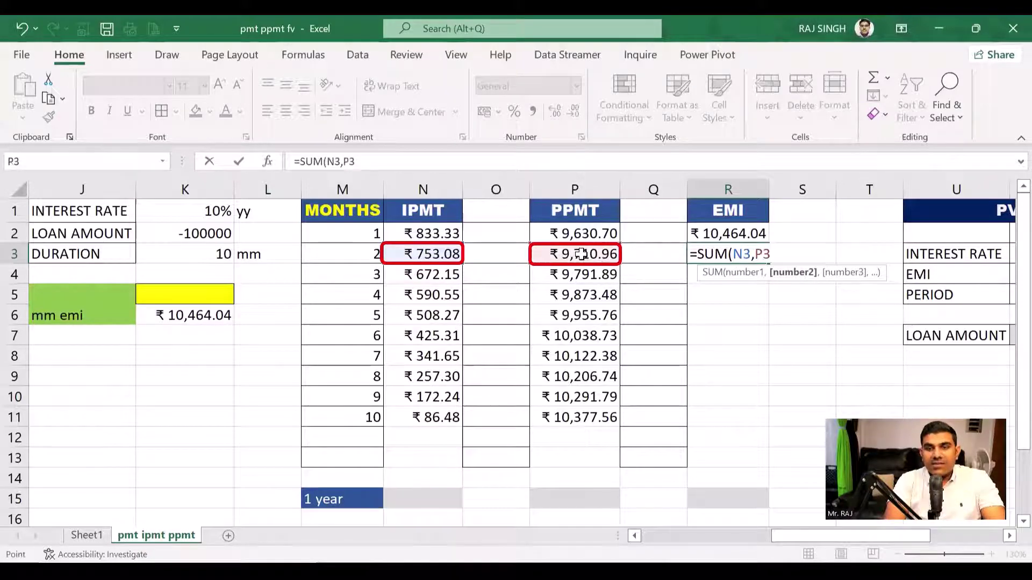
pyautogui.press('Return')
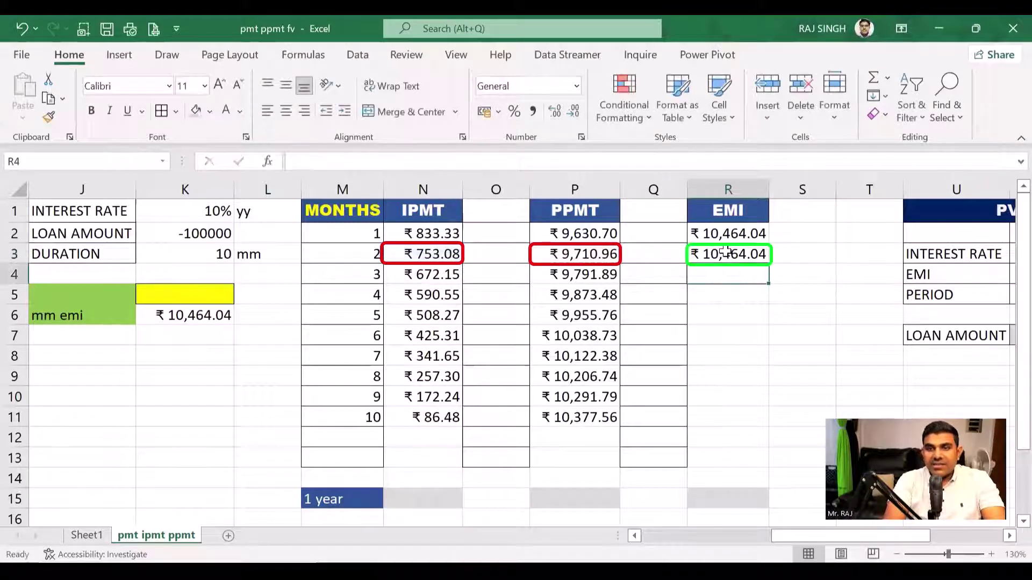
pyautogui.click(726, 252)
pyautogui.moveTo(772, 263); pyautogui.dragTo(766, 426)
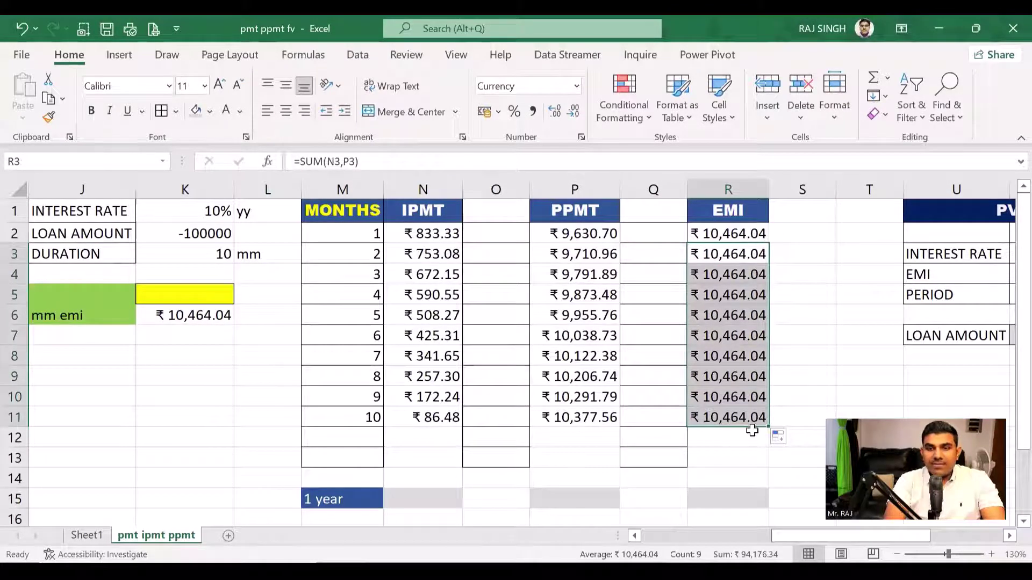
# - Total the ten months of IPMT interest, N2 to N11, with a SUM formula in N15 of the 1 year row
pyautogui.click(579, 417)
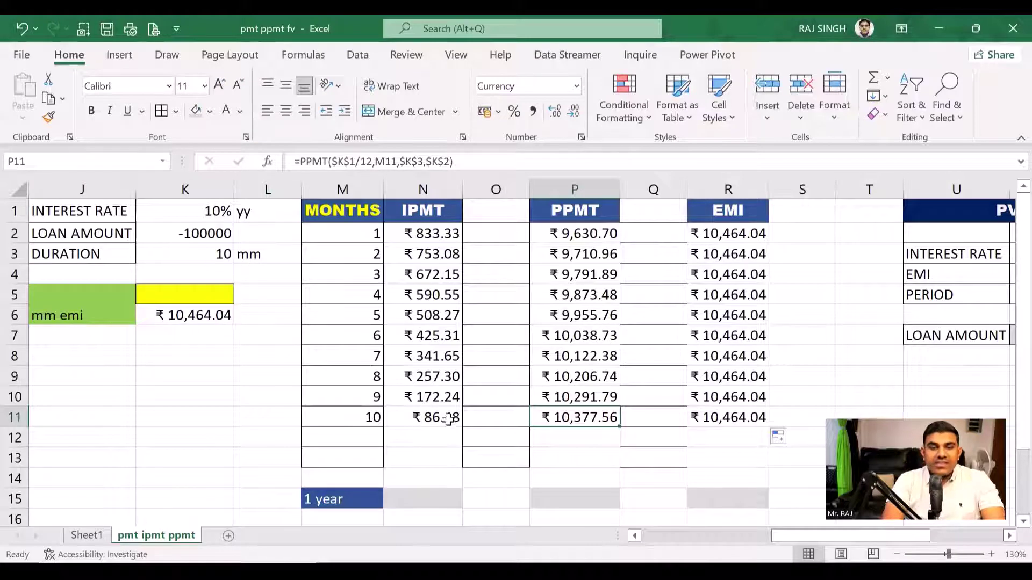
pyautogui.click(429, 499)
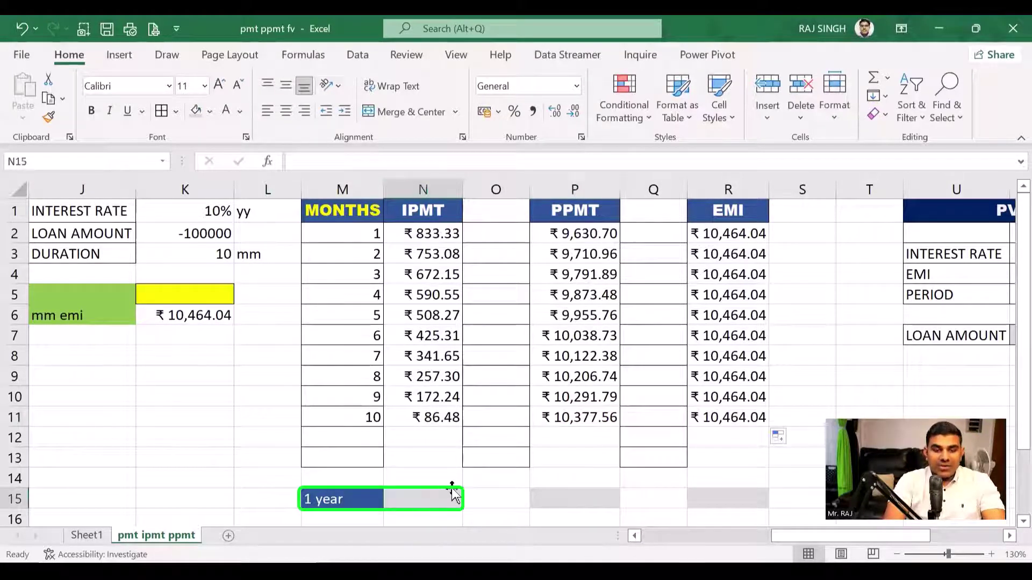
pyautogui.write('=')
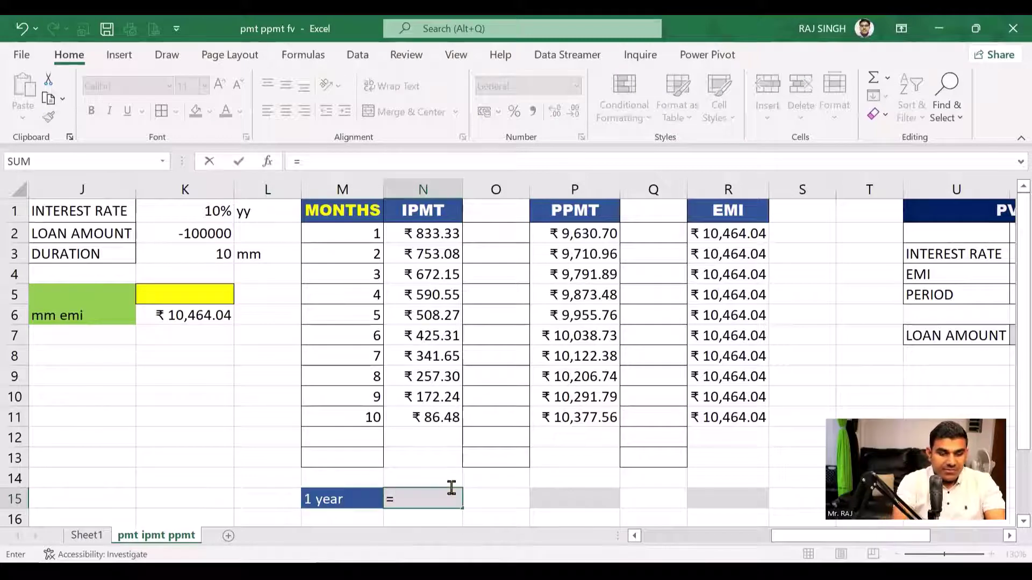
pyautogui.write('sum')
pyautogui.press('Tab')
pyautogui.moveTo(442, 230); pyautogui.dragTo(444, 414)
pyautogui.press('Return')
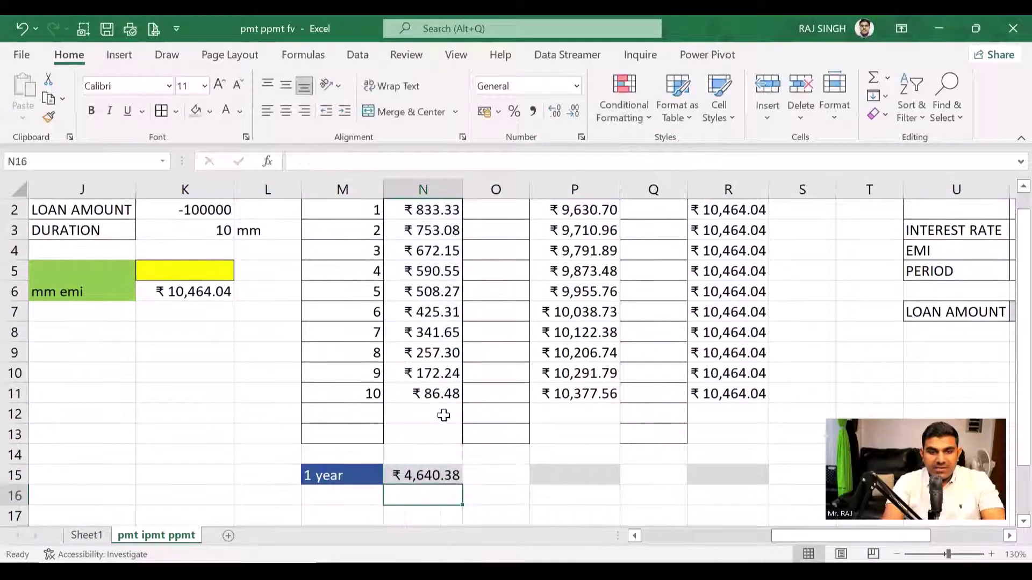
pyautogui.scroll(1, 457, 415)
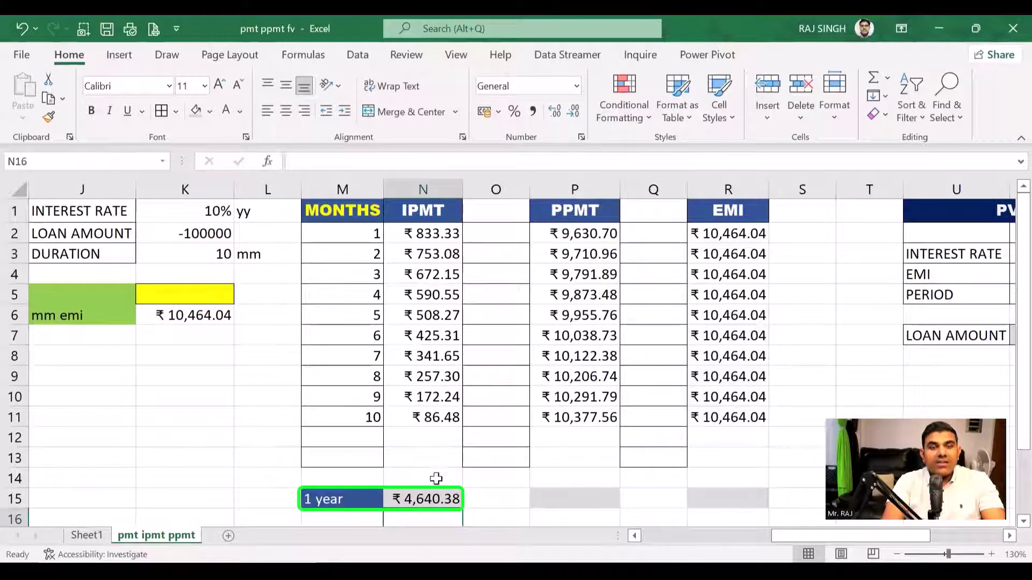
# - Total the ten months of PPMT principal with =SUM(P2:P11) in P15 and widen column P to fit the total
pyautogui.click(576, 498)
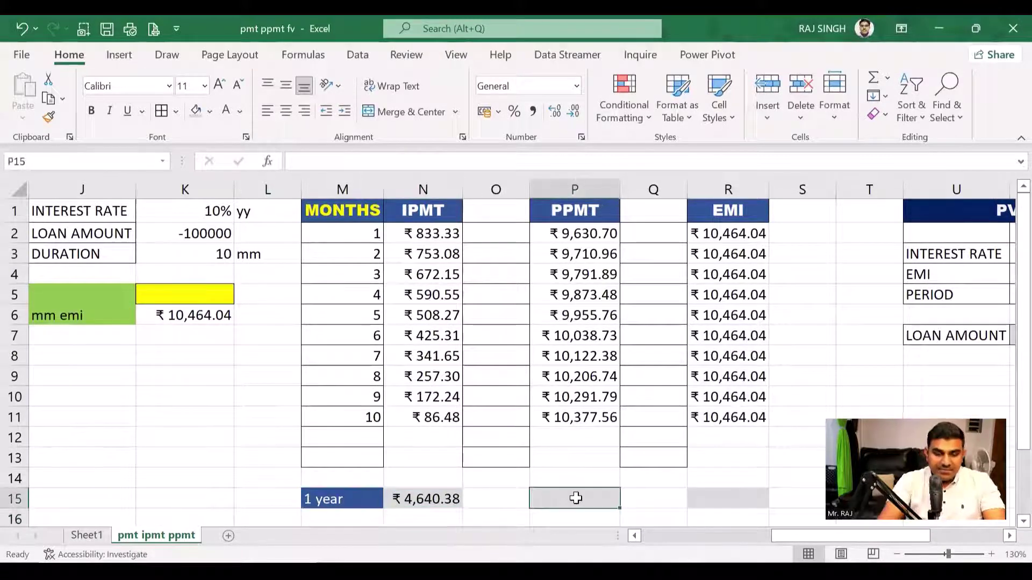
pyautogui.write('=sum')
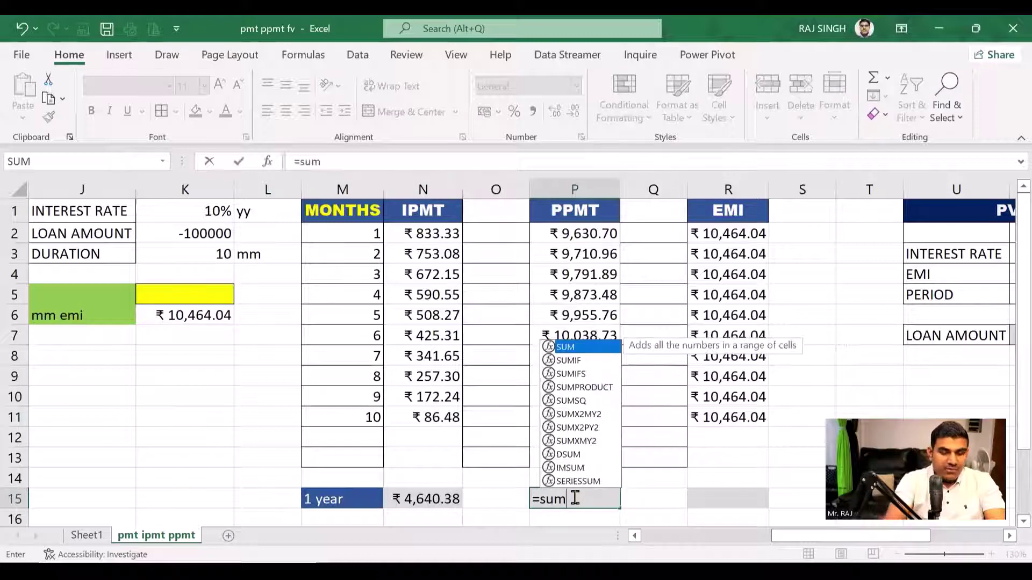
pyautogui.press('Tab')
pyautogui.moveTo(588, 229); pyautogui.dragTo(588, 417)
pyautogui.press('Return')
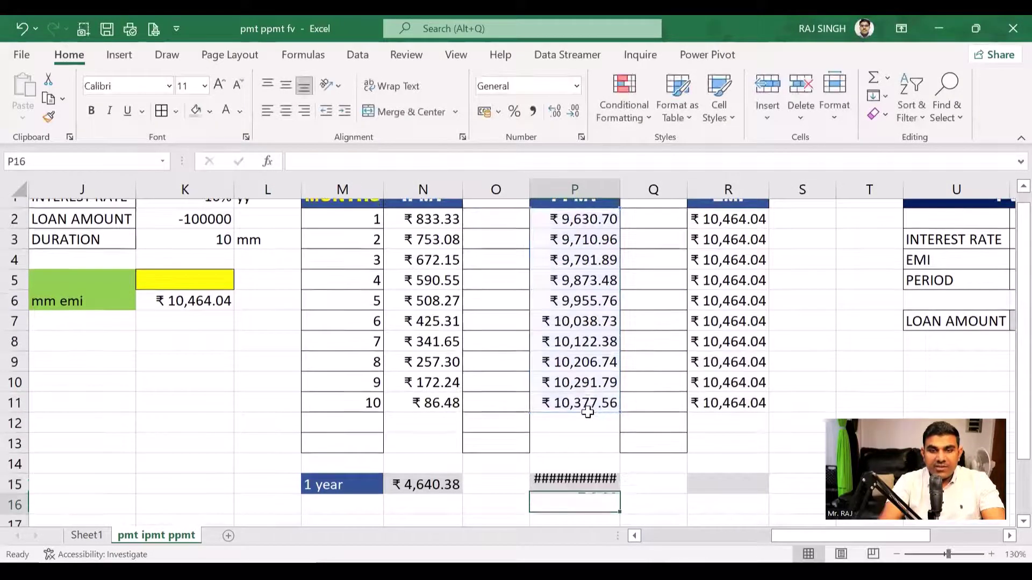
pyautogui.moveTo(620, 187); pyautogui.dragTo(623, 187)
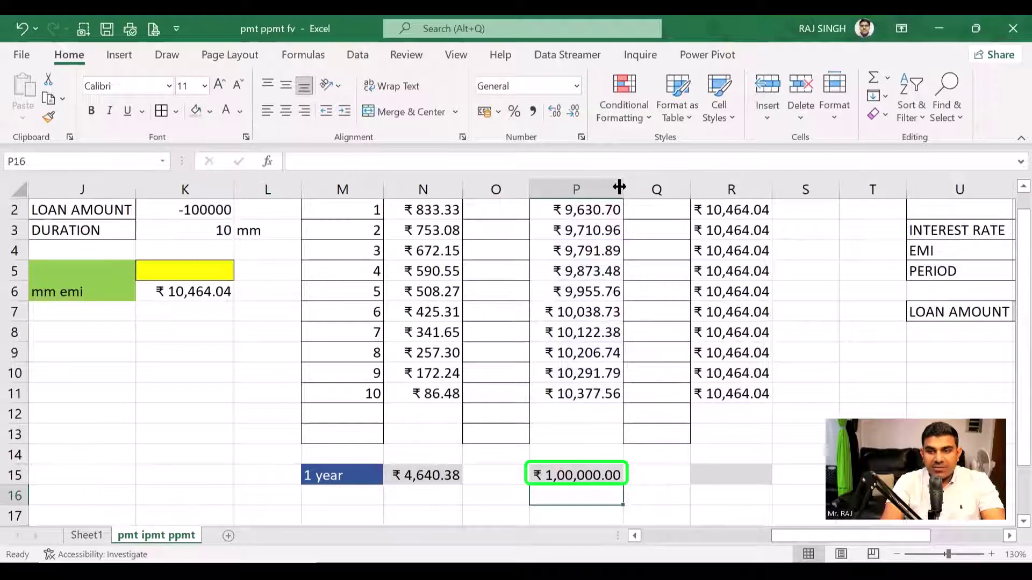
# - Total the ten EMI payments with =SUM(R2:R11) in R15 of the 1 year row
pyautogui.click(730, 477)
pyautogui.scroll(1, 729, 477)
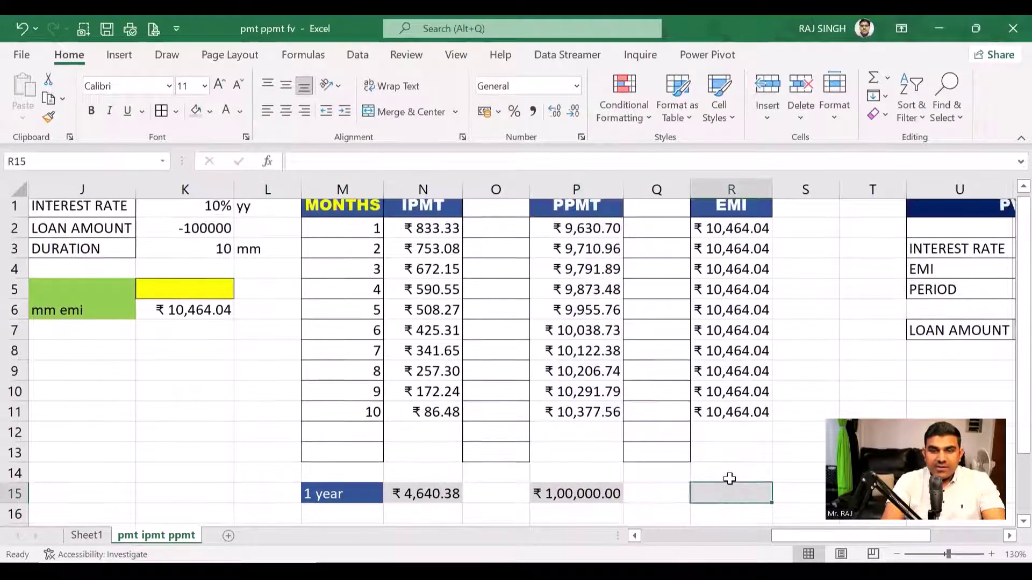
pyautogui.write('=')
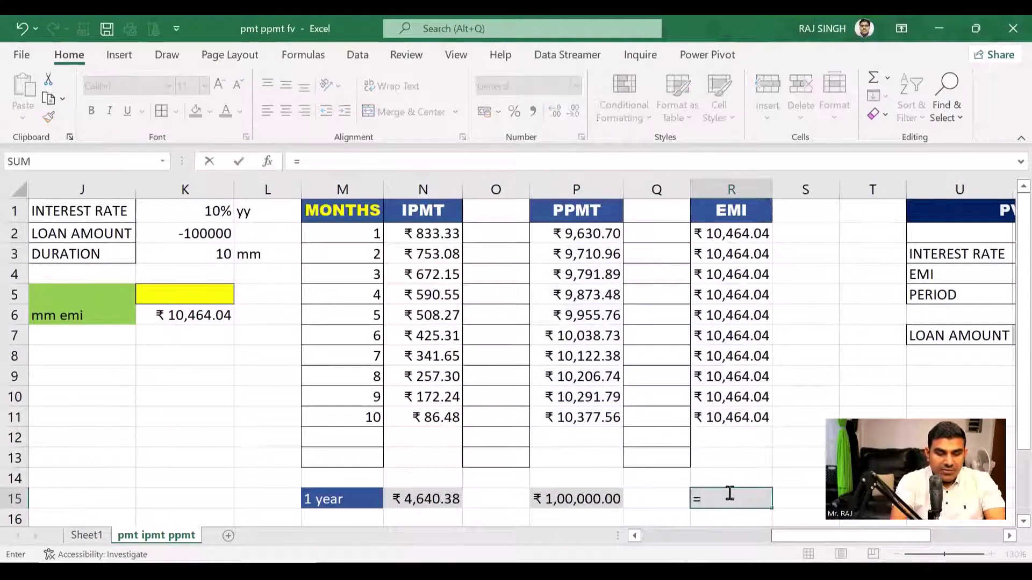
pyautogui.write('su')
pyautogui.press('Tab')
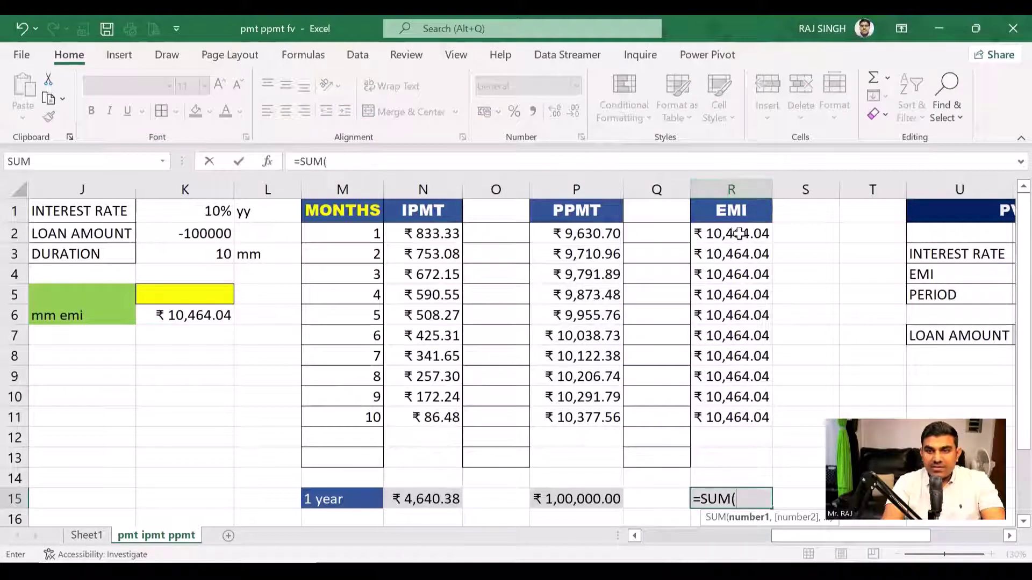
pyautogui.moveTo(740, 233); pyautogui.dragTo(742, 416)
pyautogui.press('Return')
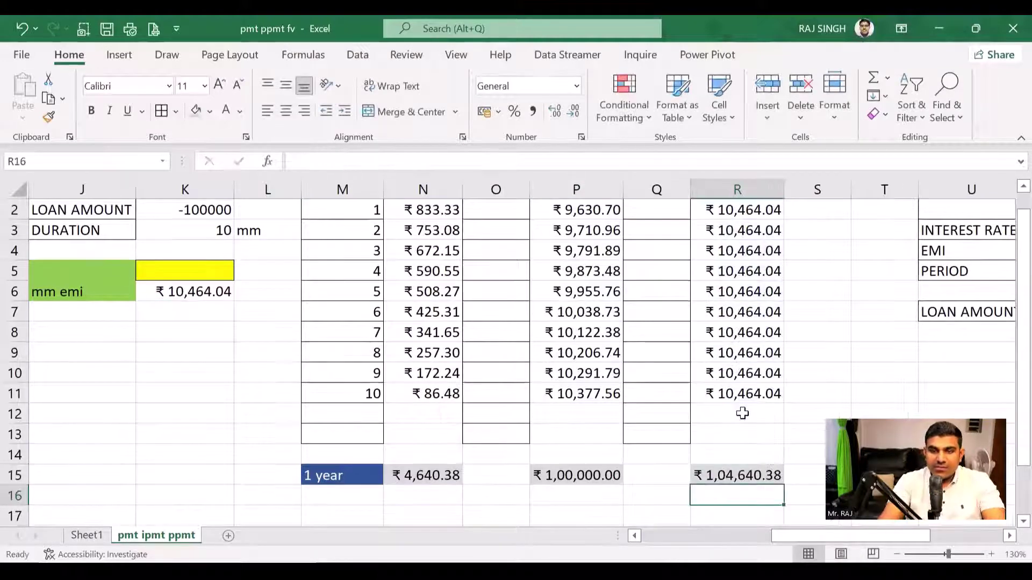
# - Compare the EMI, principal and interest totals in R15, P15 and N15 of the 1 year row
pyautogui.click(743, 476)
pyautogui.click(577, 475)
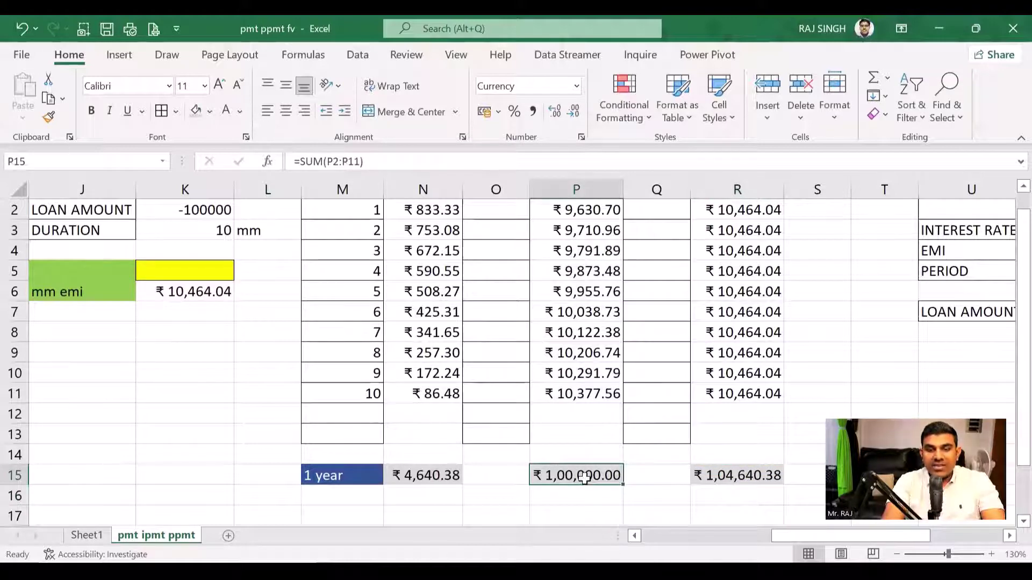
pyautogui.click(731, 476)
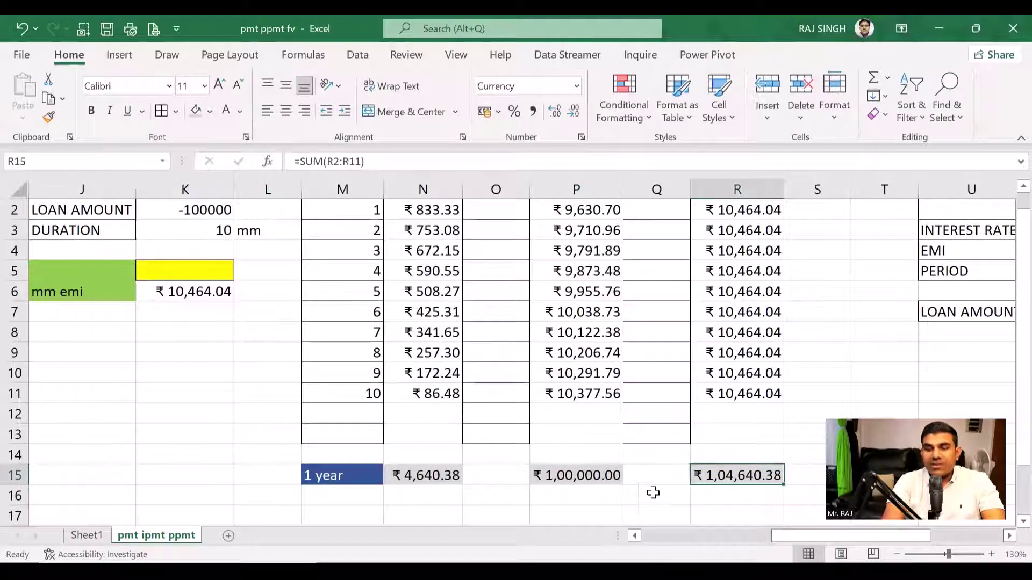
pyautogui.click(417, 476)
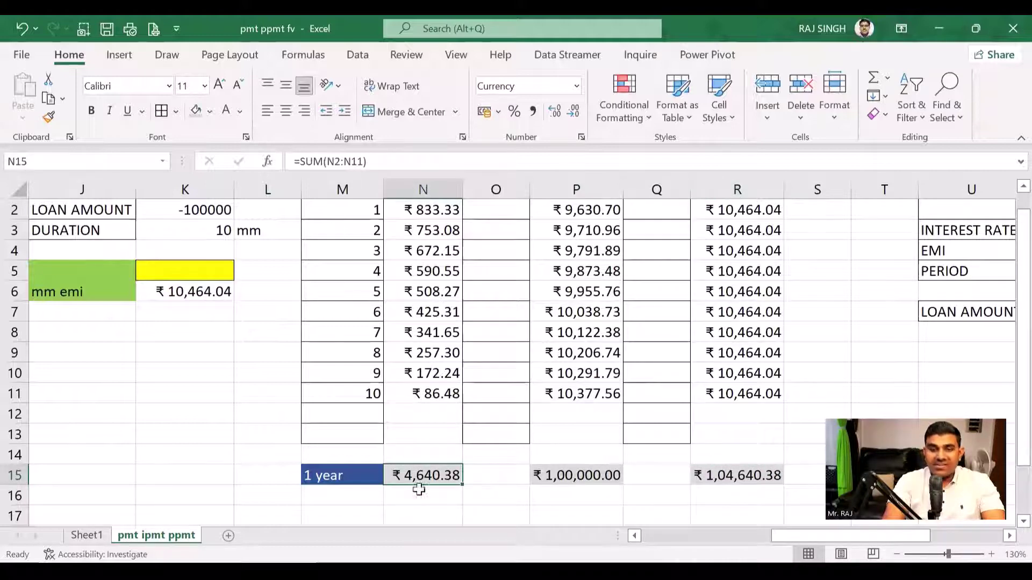
pyautogui.scroll(1, 830, 333)
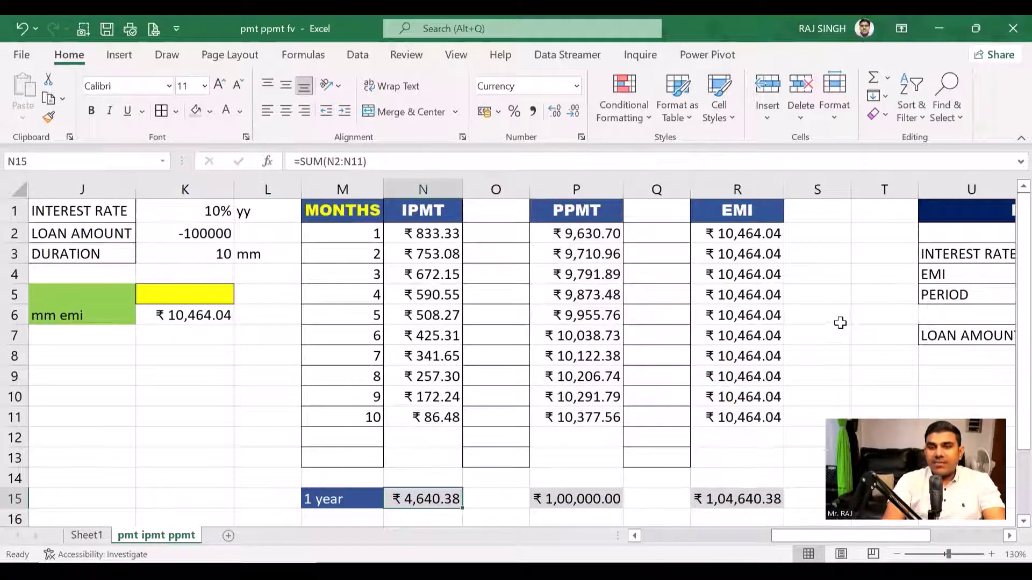